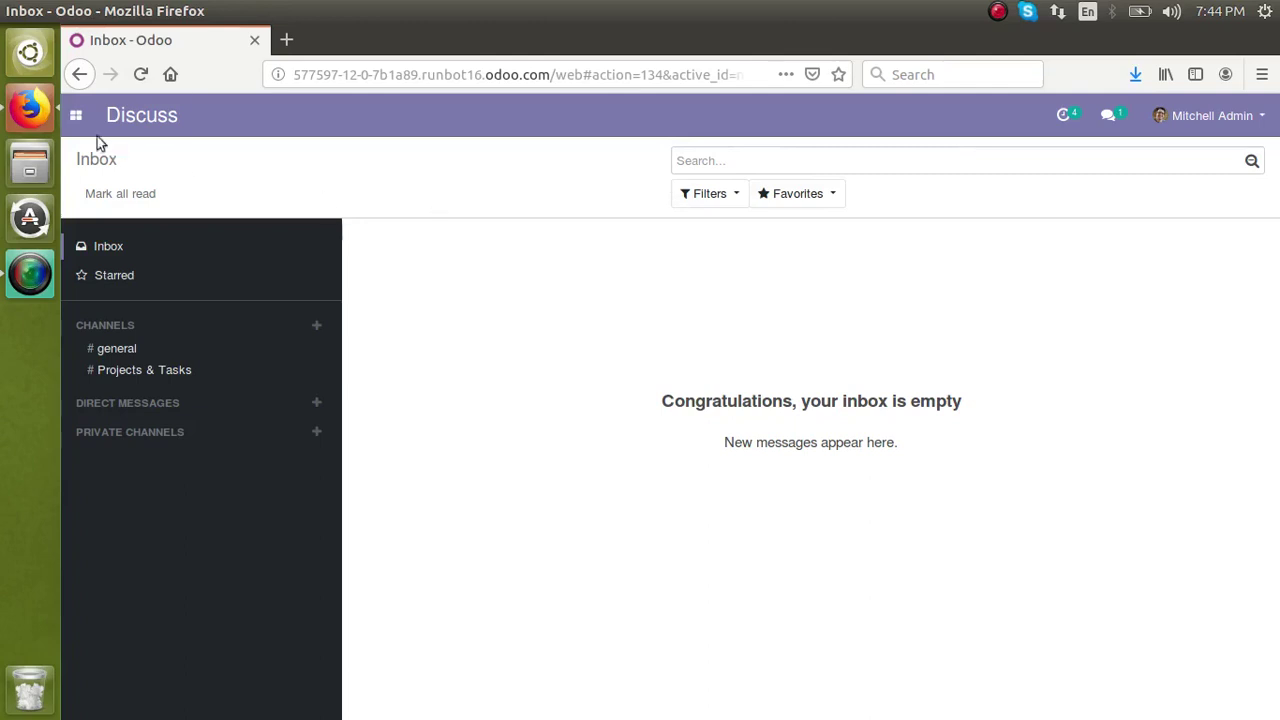
# Open sales order SO064 from the Sales quotations, switch it to edit mode and look over its form.
pyautogui.click(77, 117)
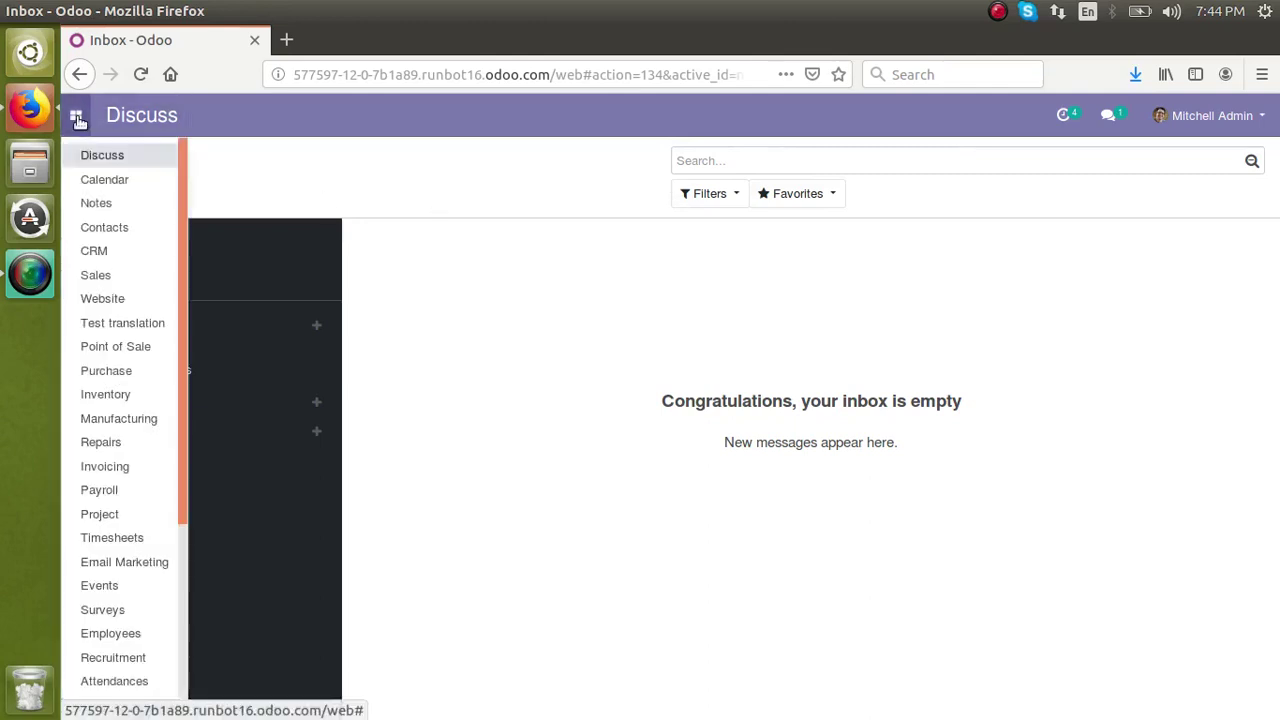
pyautogui.click(123, 276)
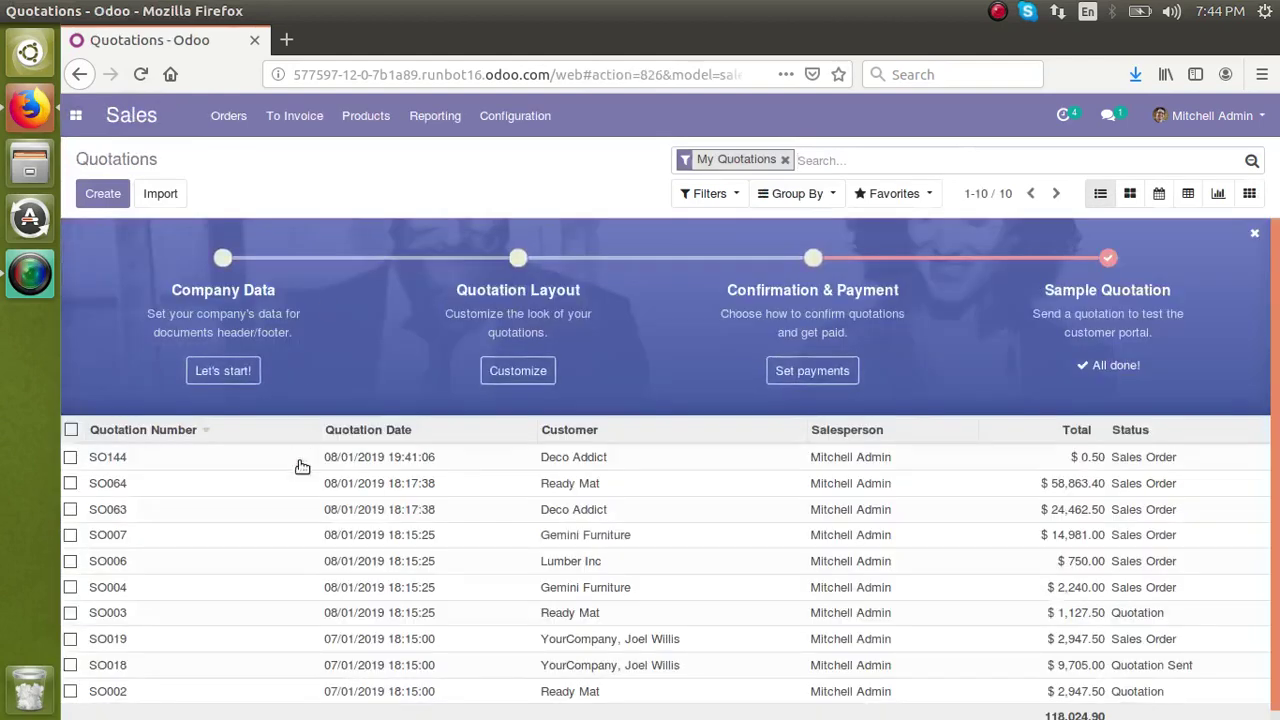
pyautogui.click(297, 478)
pyautogui.click(110, 228)
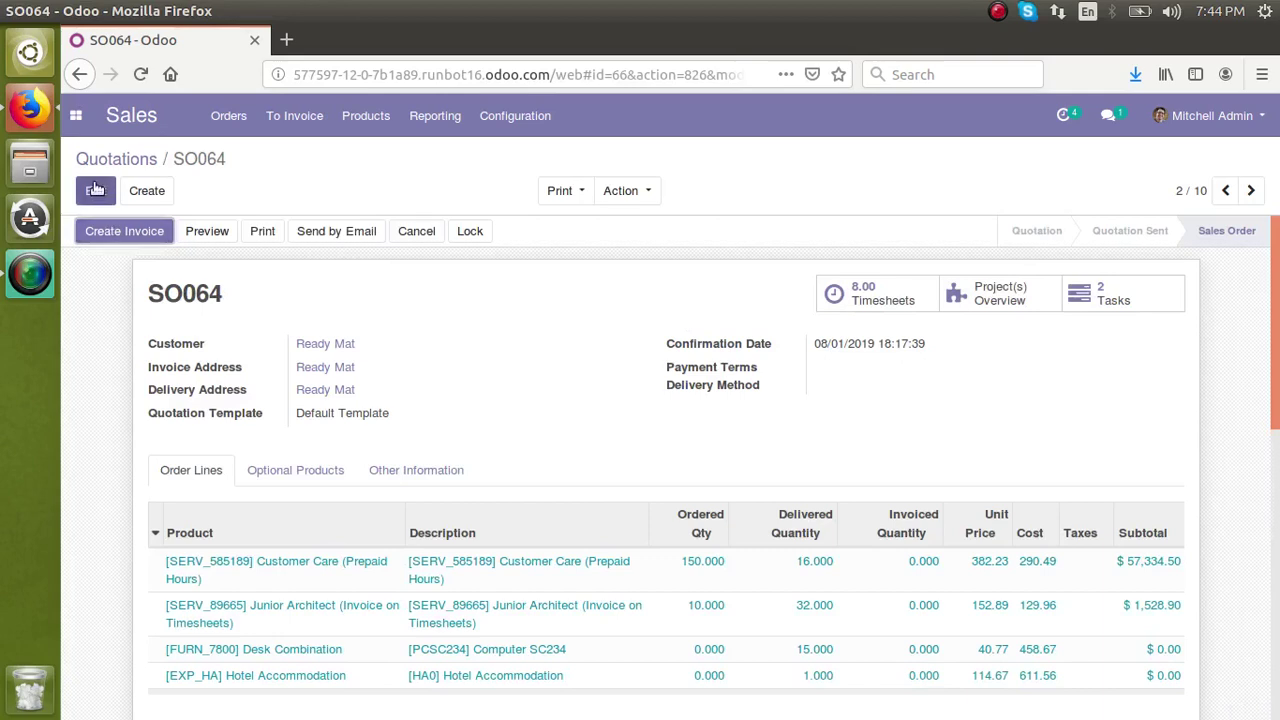
pyautogui.hotkey('alt', 'shift', 'a')
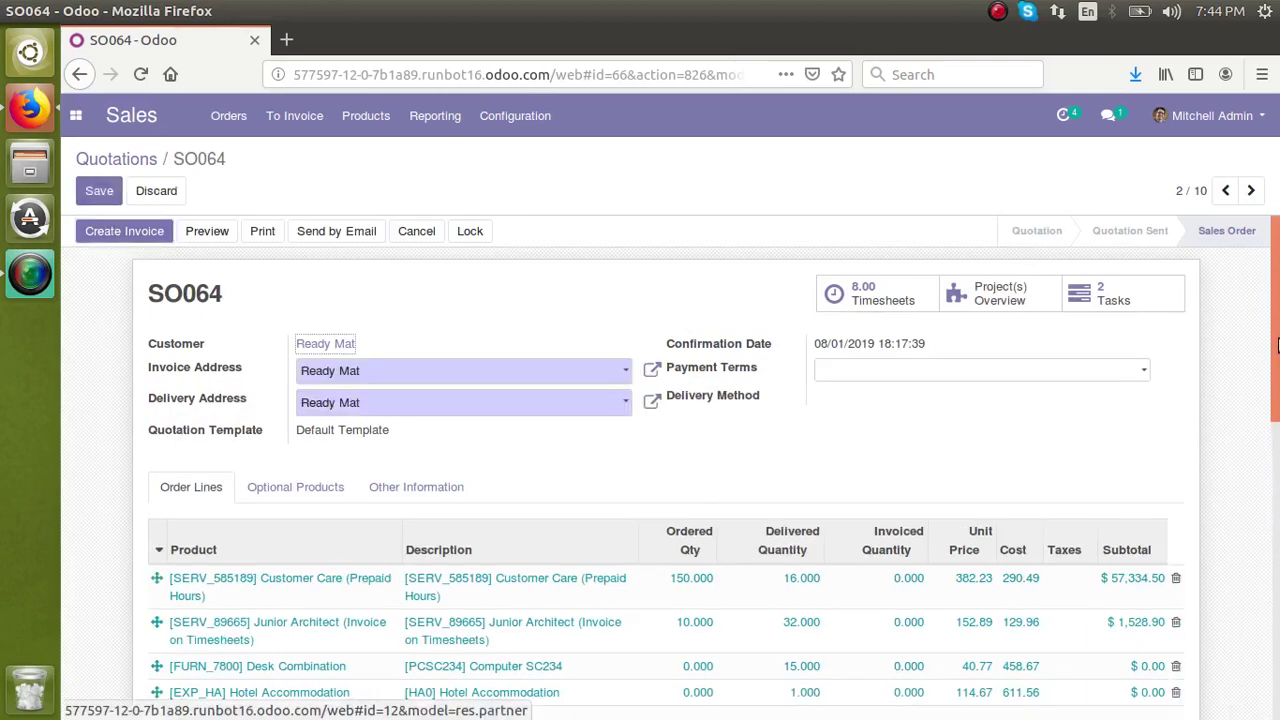
pyautogui.scroll(-3, 1277, 345)
pyautogui.scroll(3, 1277, 345)
pyautogui.moveTo(1277, 402); pyautogui.dragTo(1262, 369)
# Open the Settings dashboard and activate the developer mode.
pyautogui.click(76, 116)
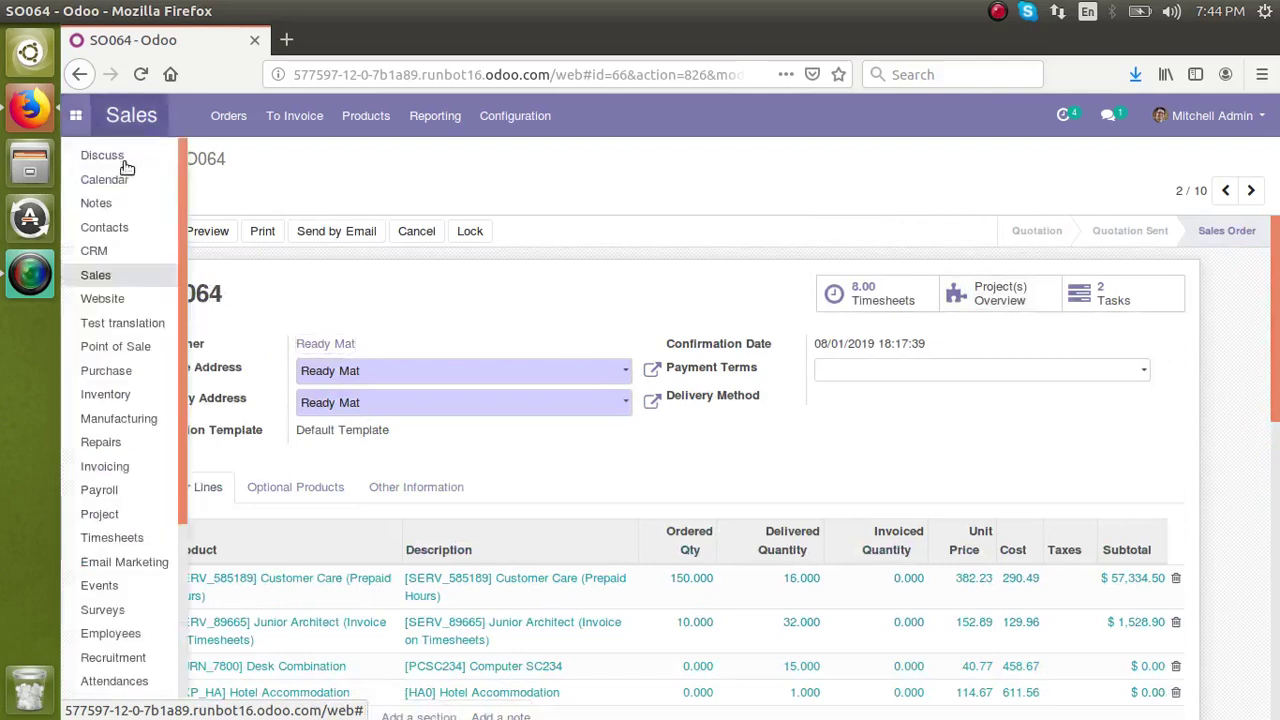
pyautogui.click(275, 291)
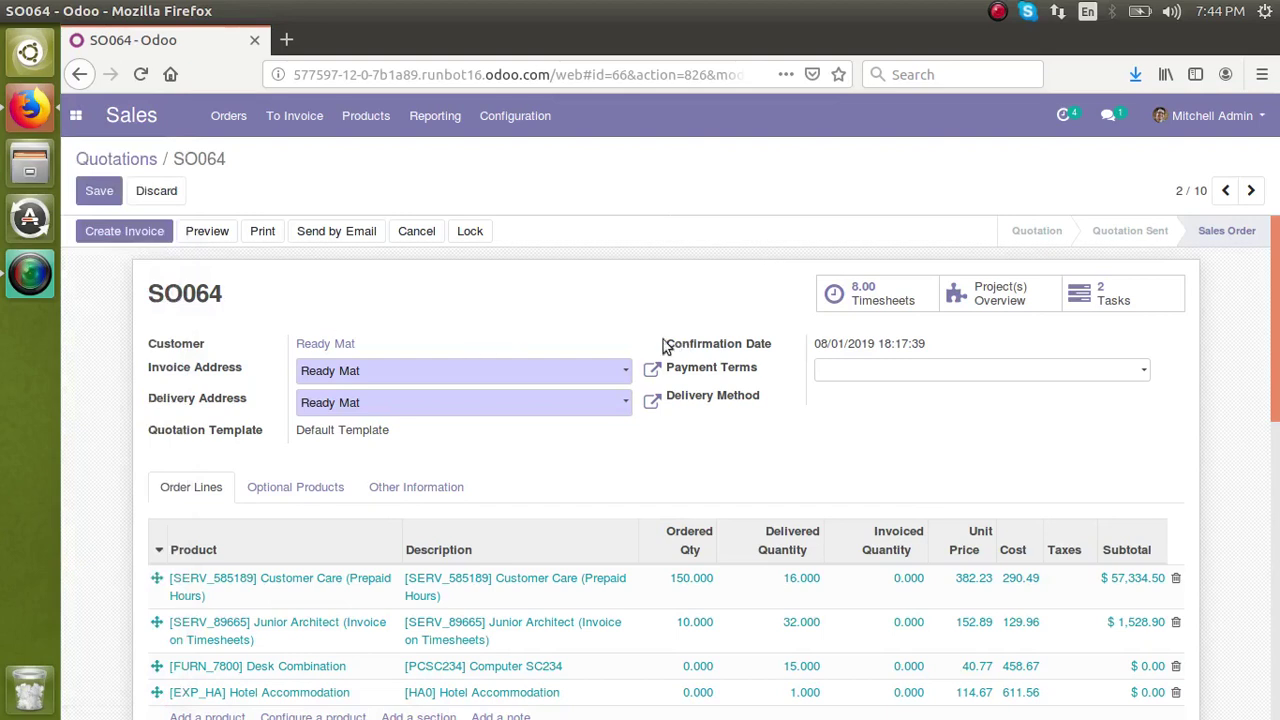
pyautogui.click(76, 118)
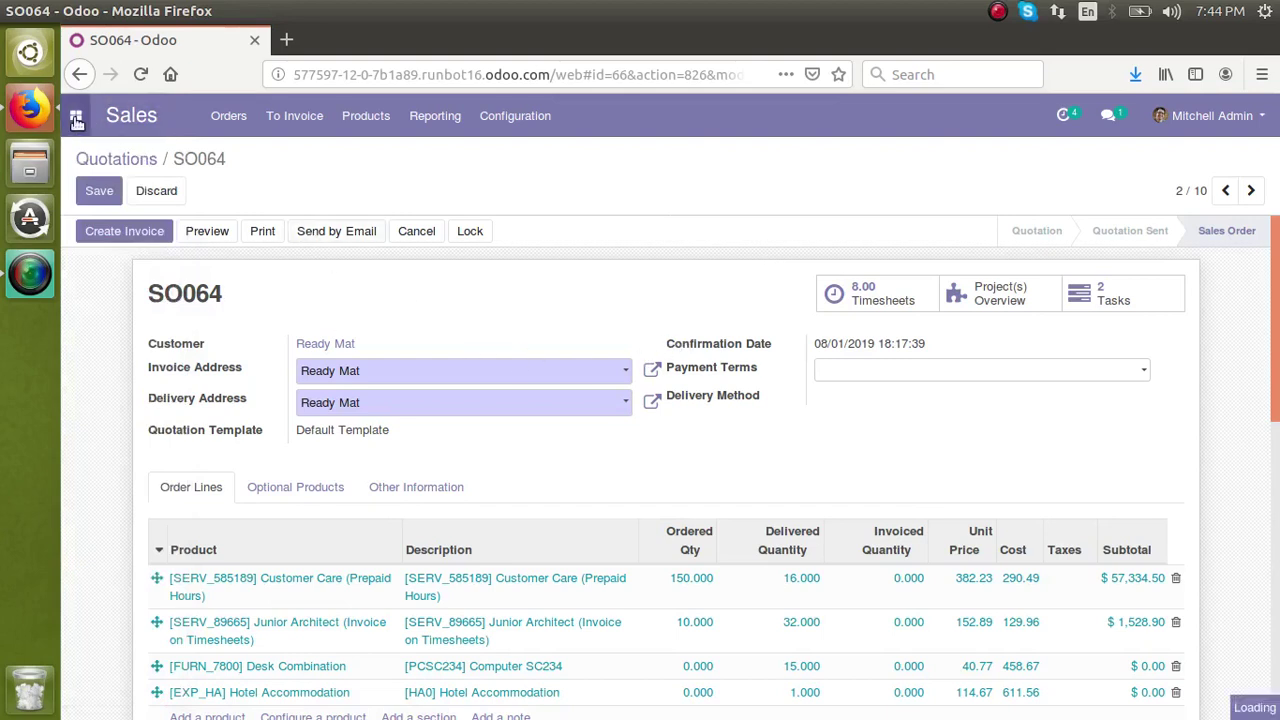
pyautogui.click(76, 116)
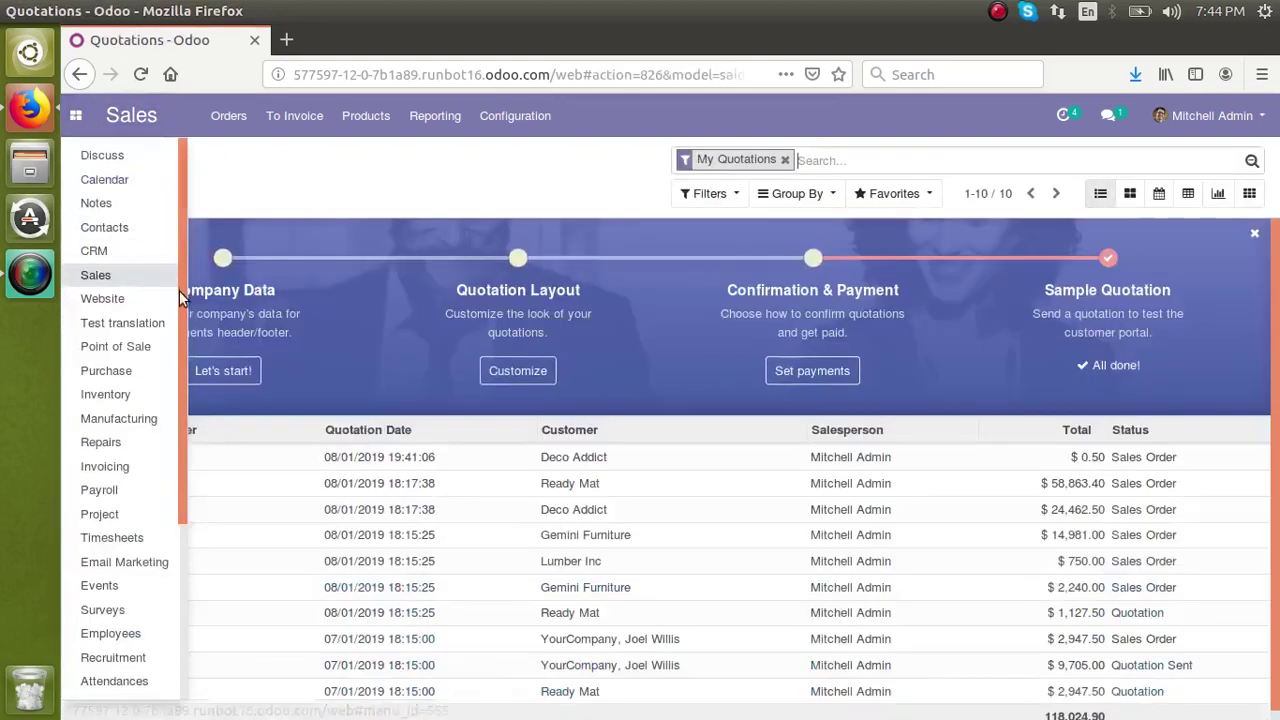
pyautogui.scroll(-5, 179, 290)
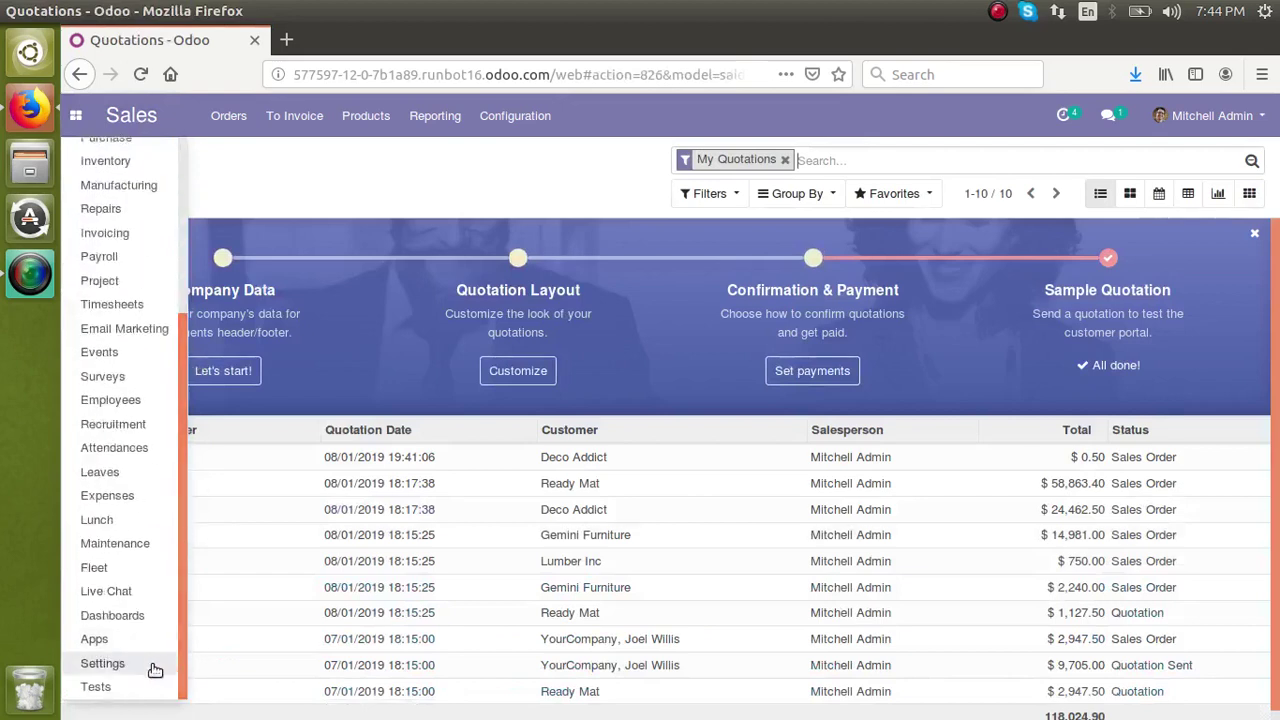
pyautogui.click(155, 666)
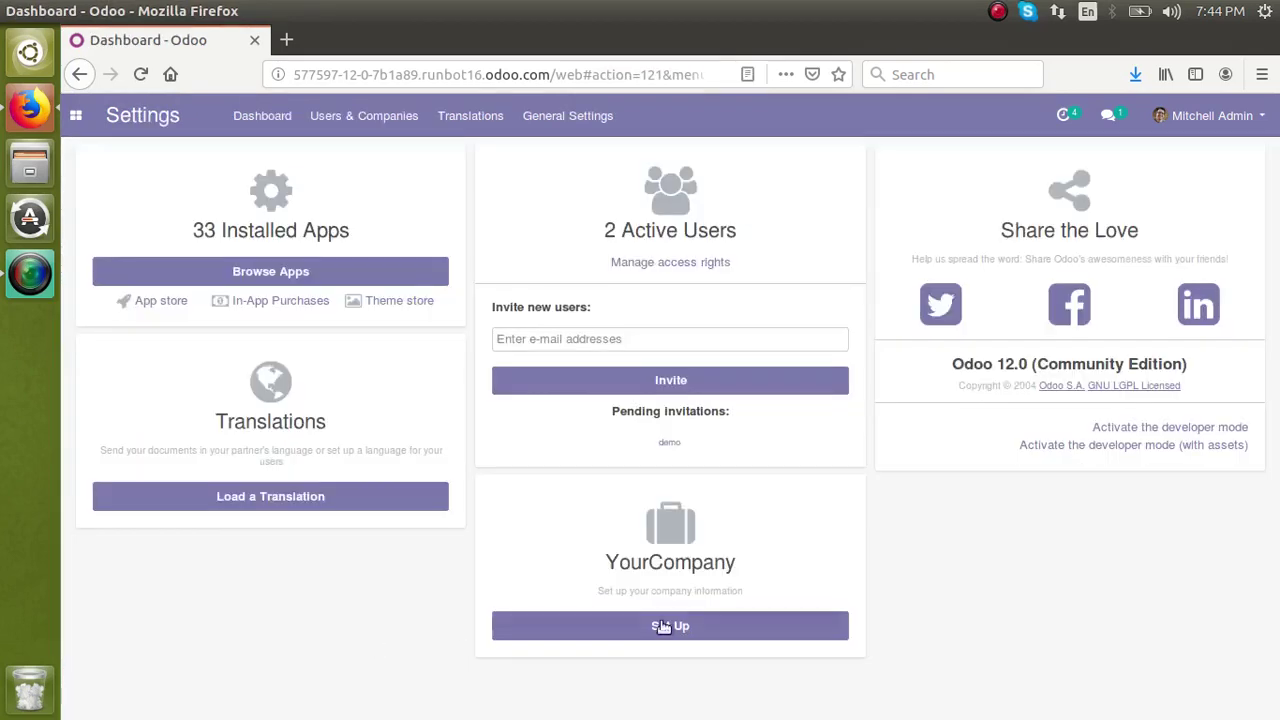
pyautogui.click(1131, 431)
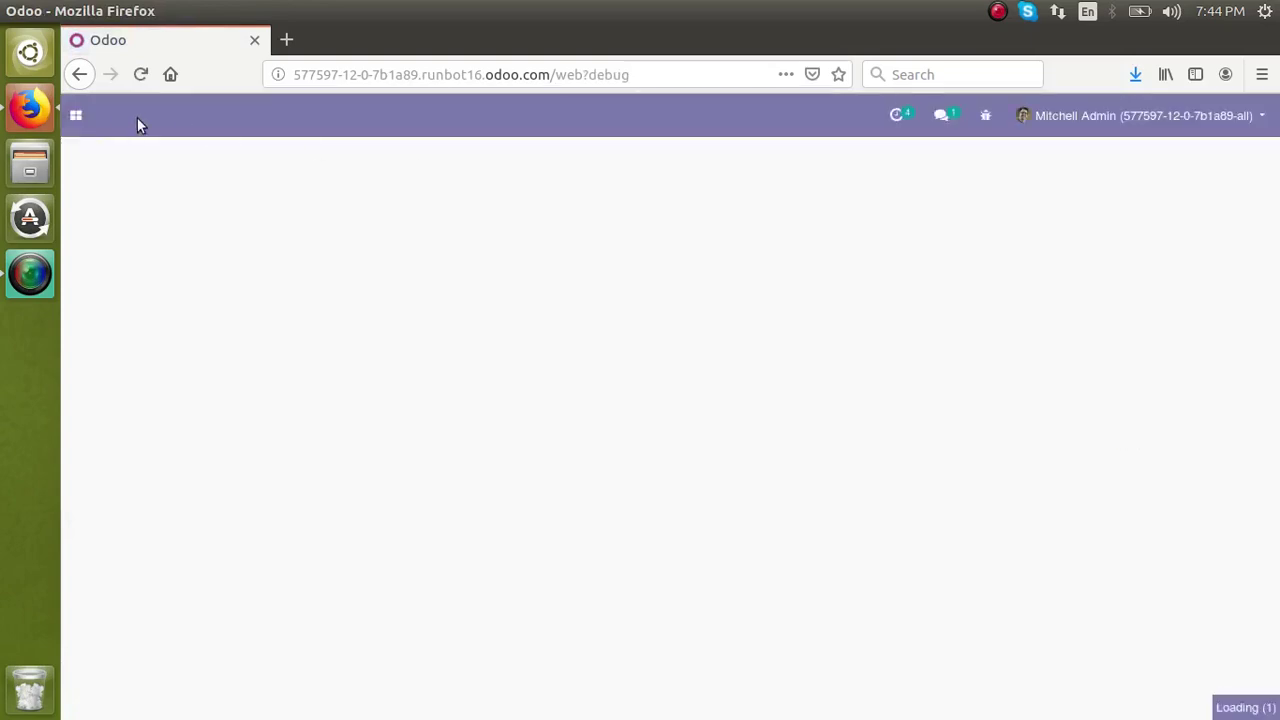
# Return to the Sales quotations and open order SO064.
pyautogui.click(80, 118)
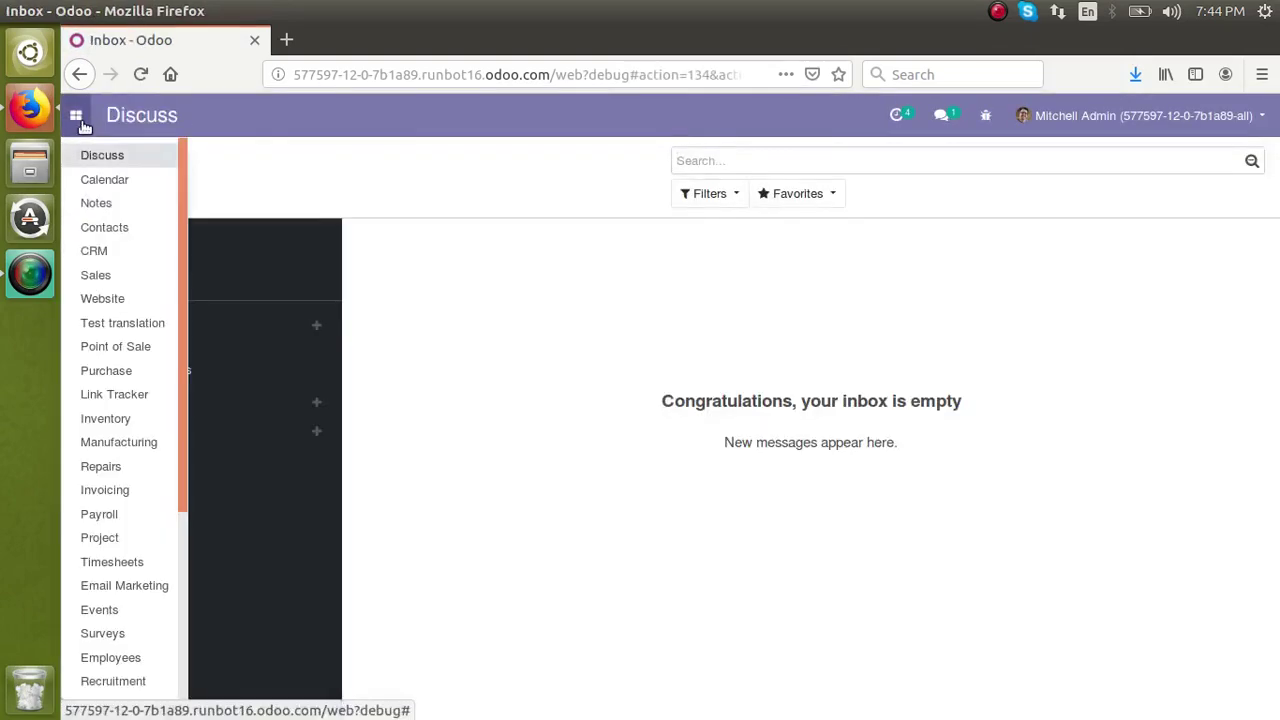
pyautogui.click(123, 277)
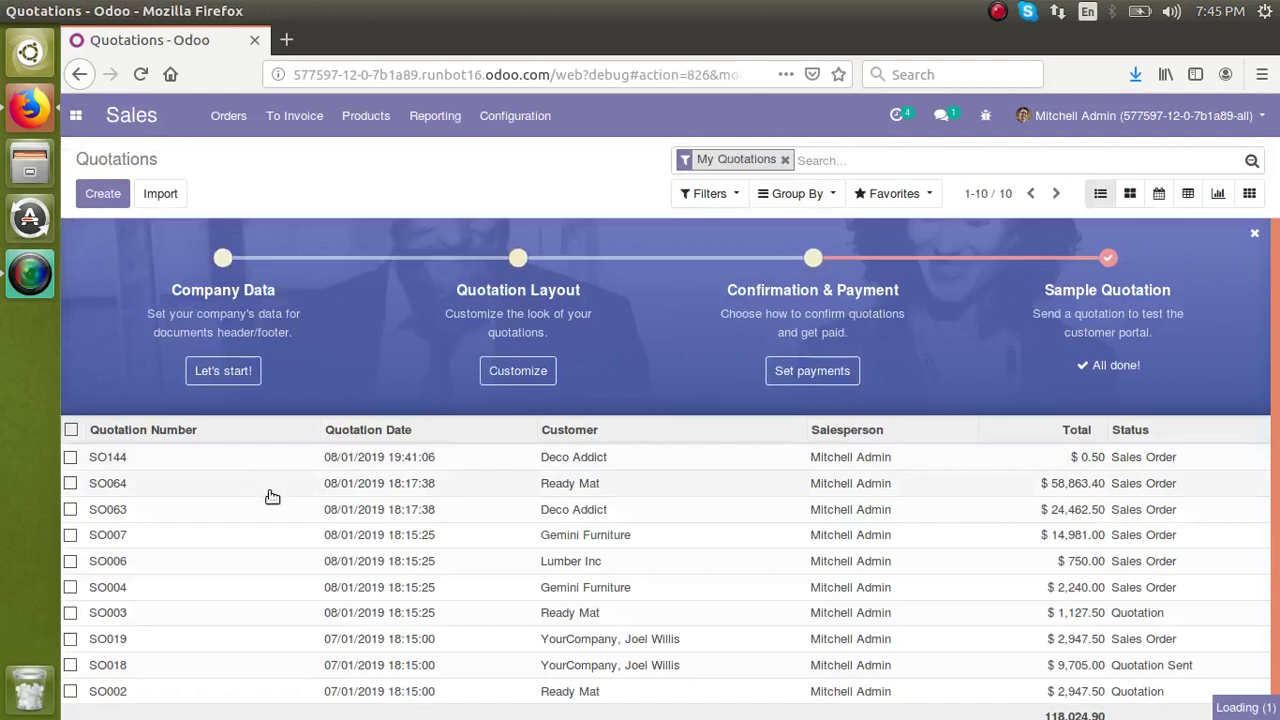
pyautogui.click(270, 495)
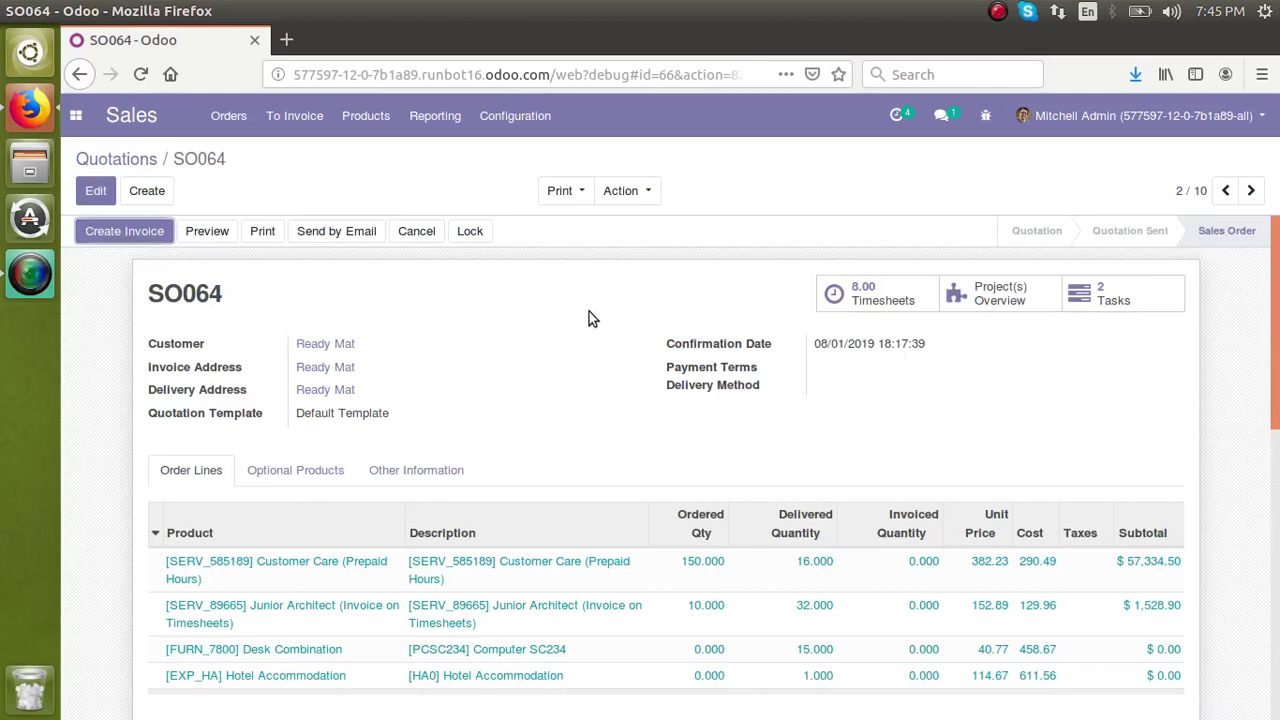
# Open the form view definition of the sales order, check its Model name and close the definition.
pyautogui.click(985, 116)
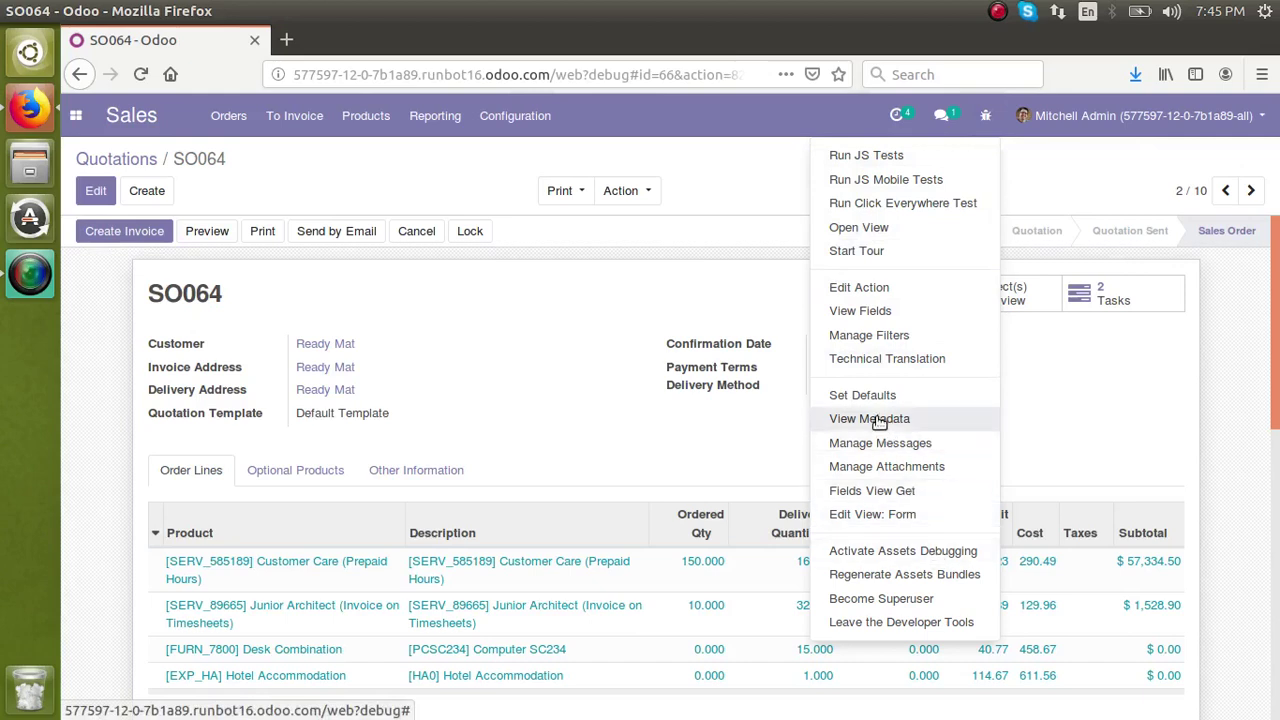
pyautogui.click(872, 518)
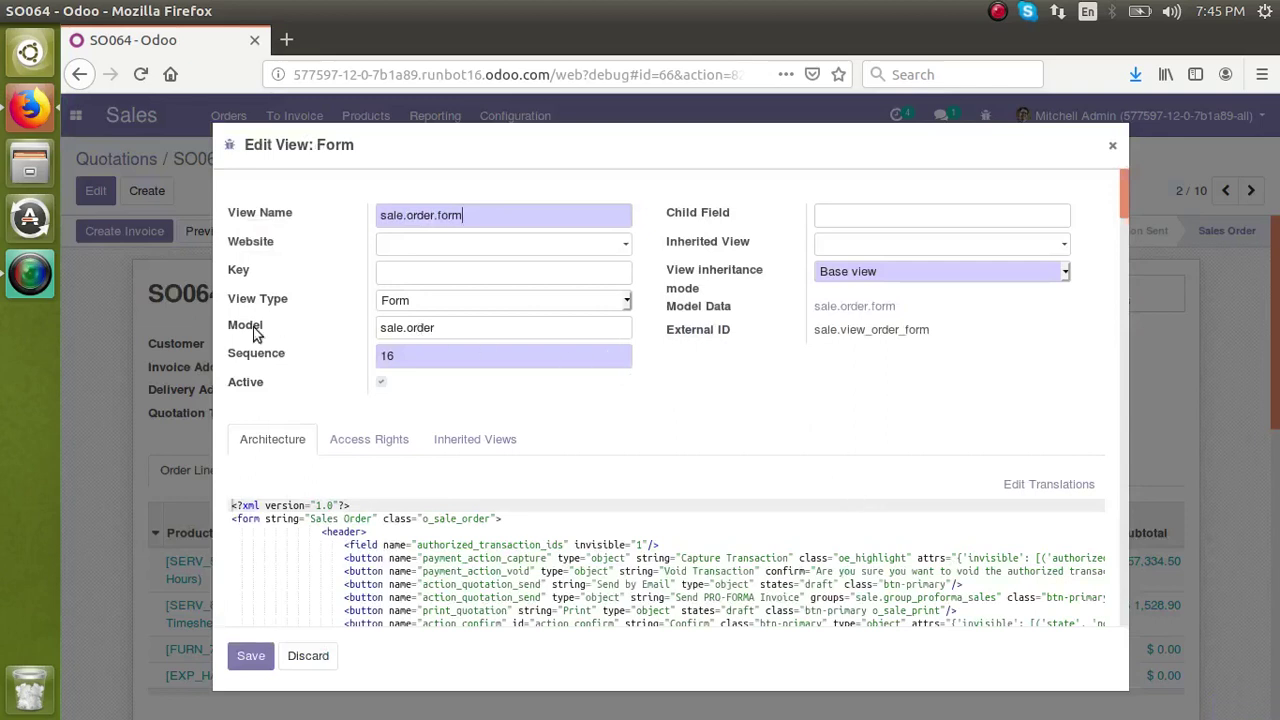
pyautogui.doubleClick(419, 329)
pyautogui.tripleClick(419, 329)
pyautogui.click(1112, 150)
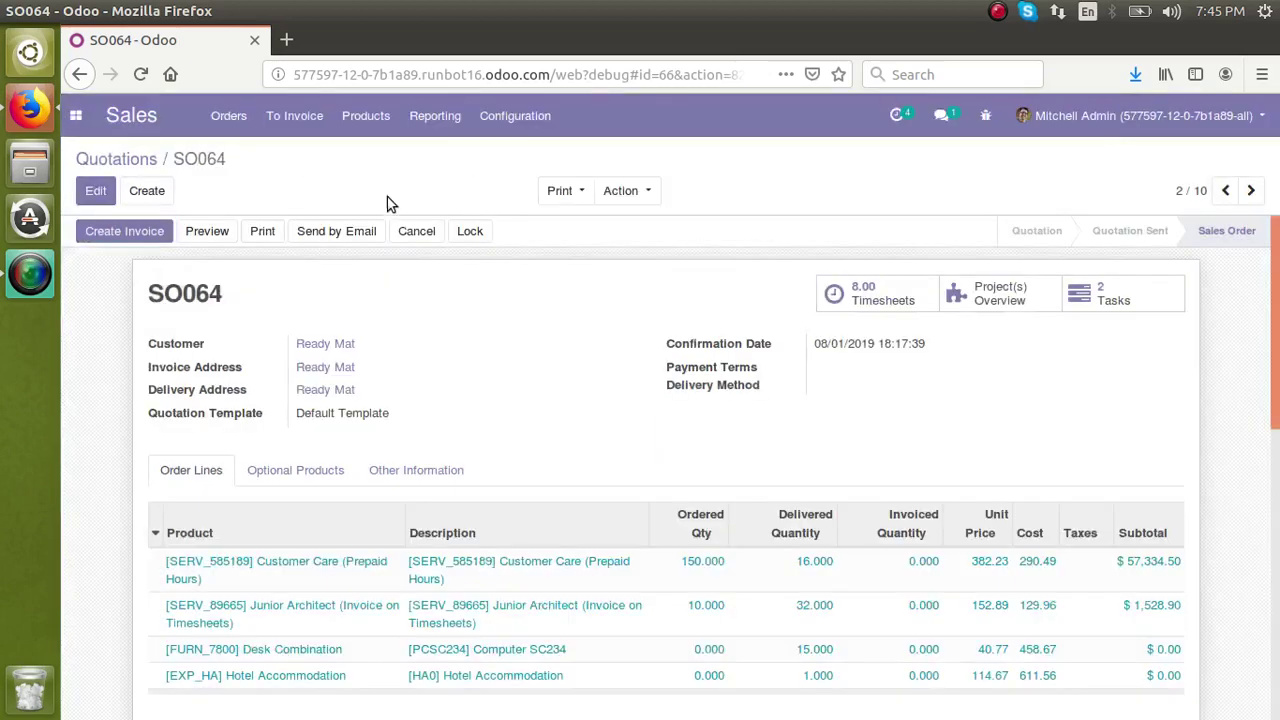
# Open the list of database models in the technical settings.
pyautogui.click(75, 115)
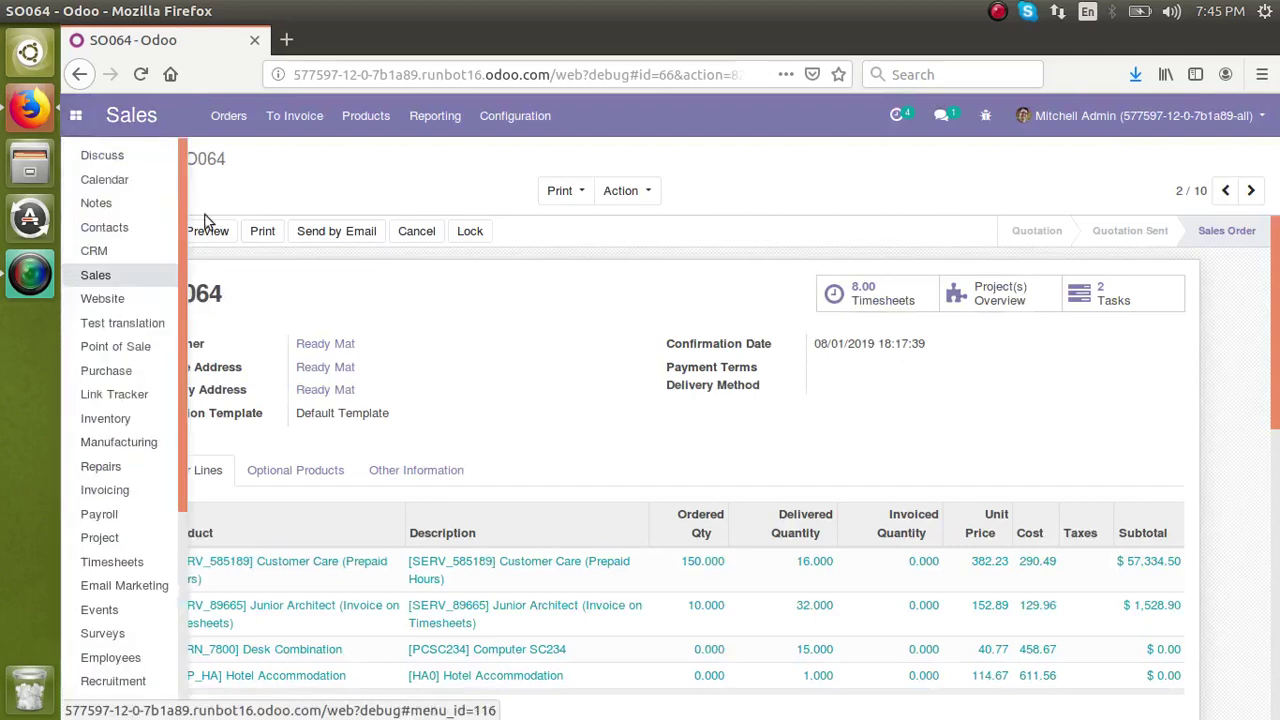
pyautogui.scroll(-5, 183, 426)
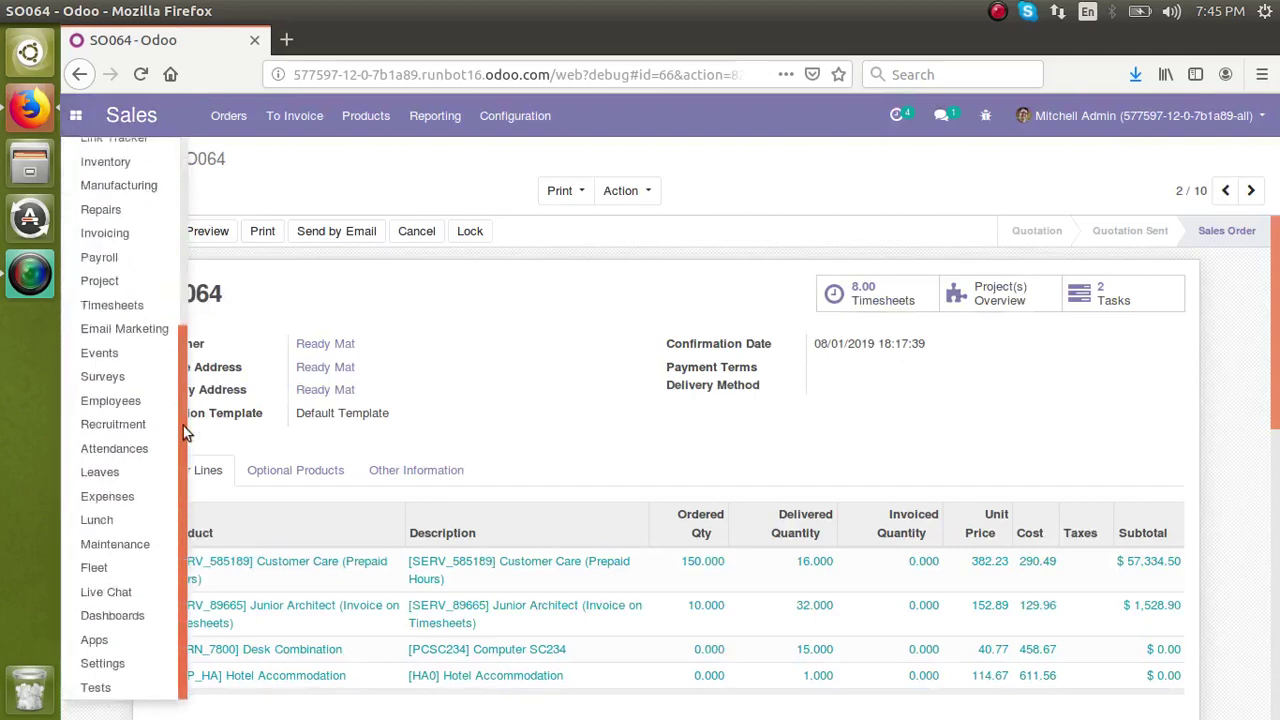
pyautogui.click(158, 664)
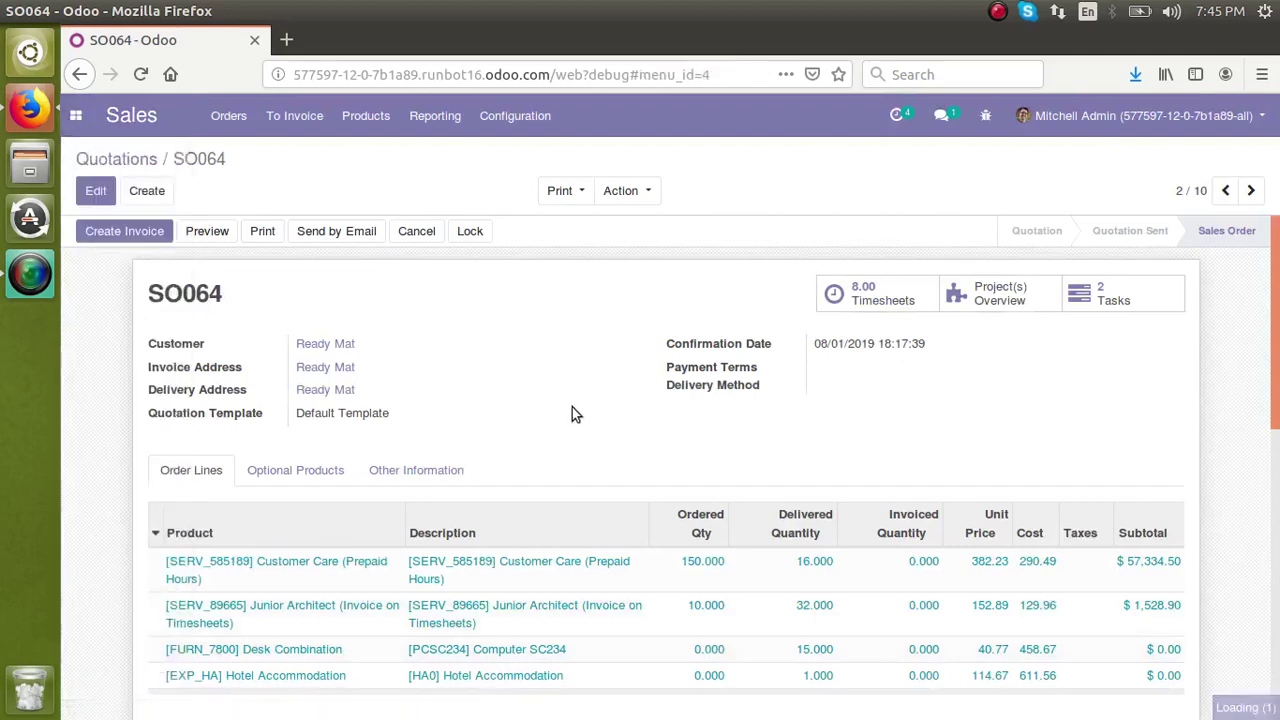
pyautogui.click(779, 122)
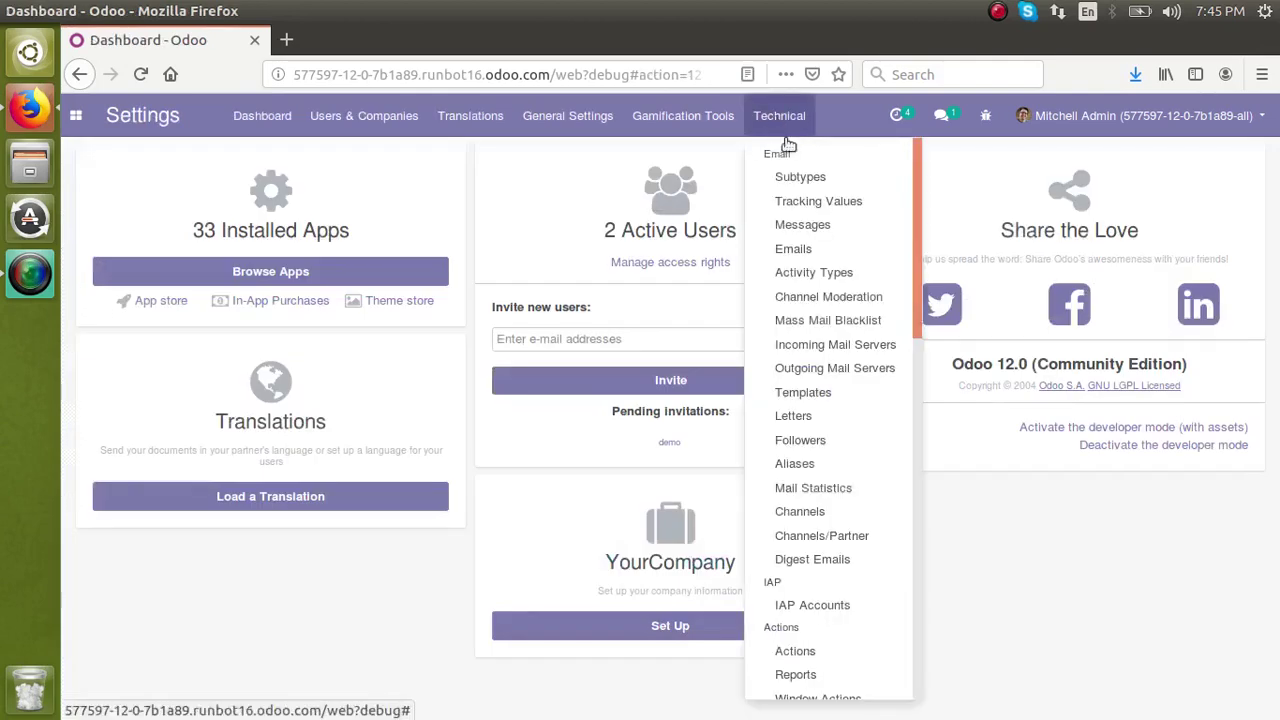
pyautogui.moveTo(916, 278); pyautogui.dragTo(905, 463)
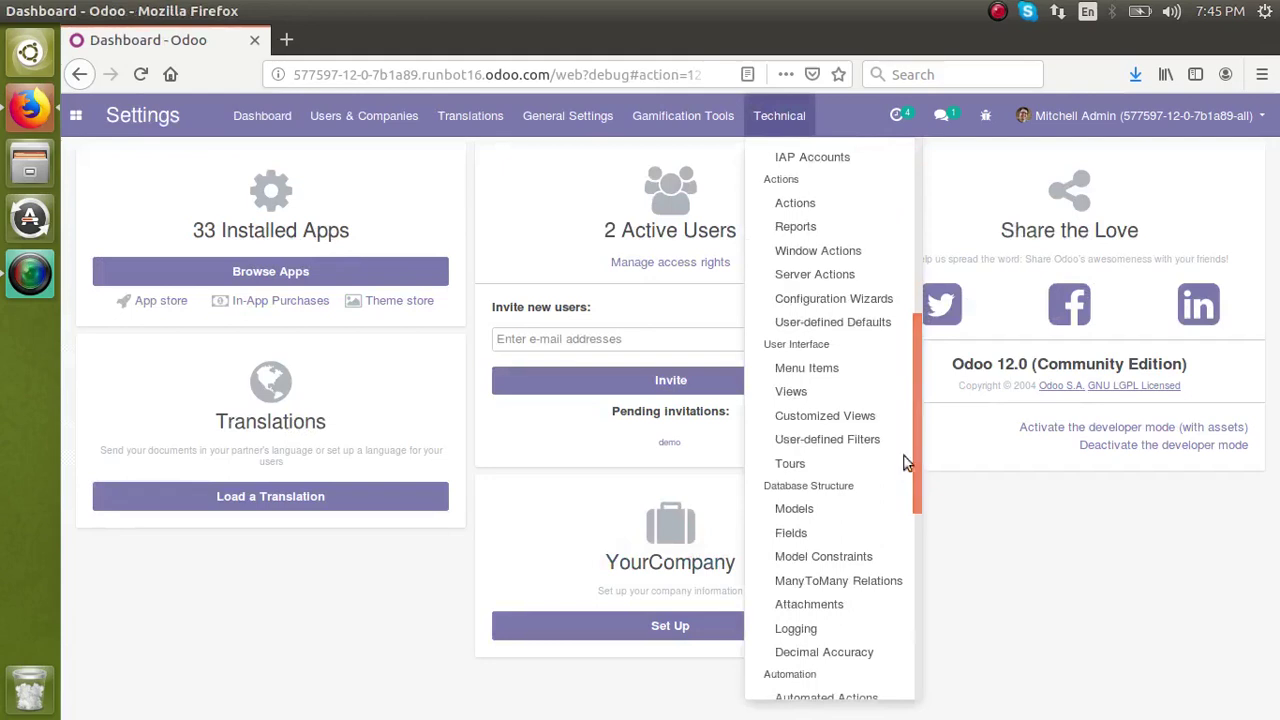
pyautogui.click(815, 509)
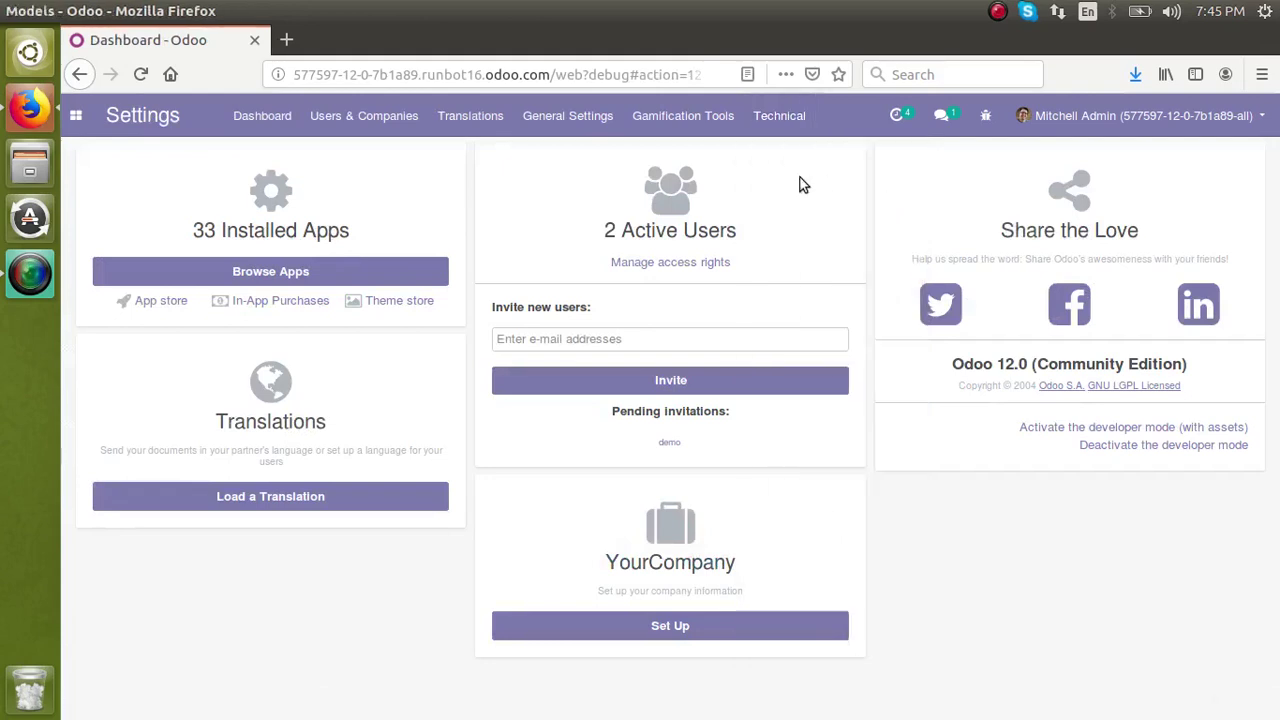
# Filter the models by sale.order and open the Sale Order model.
pyautogui.write('sale.order')
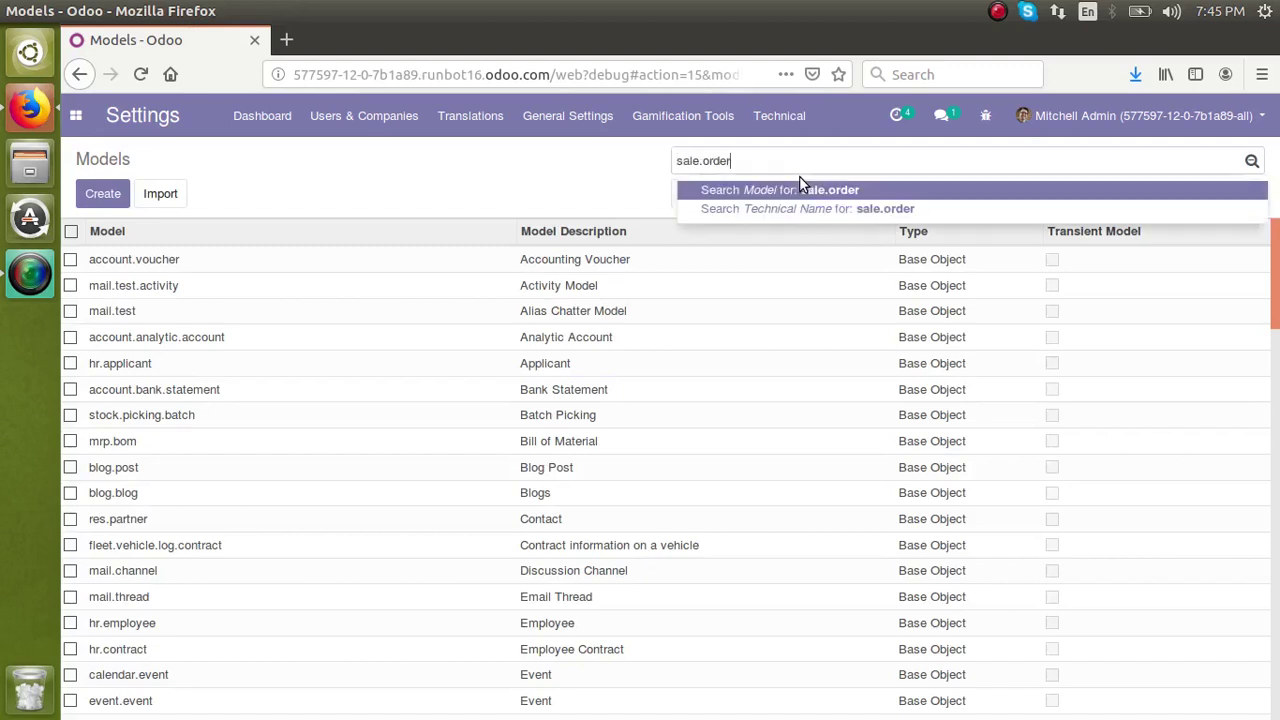
pyautogui.click(808, 195)
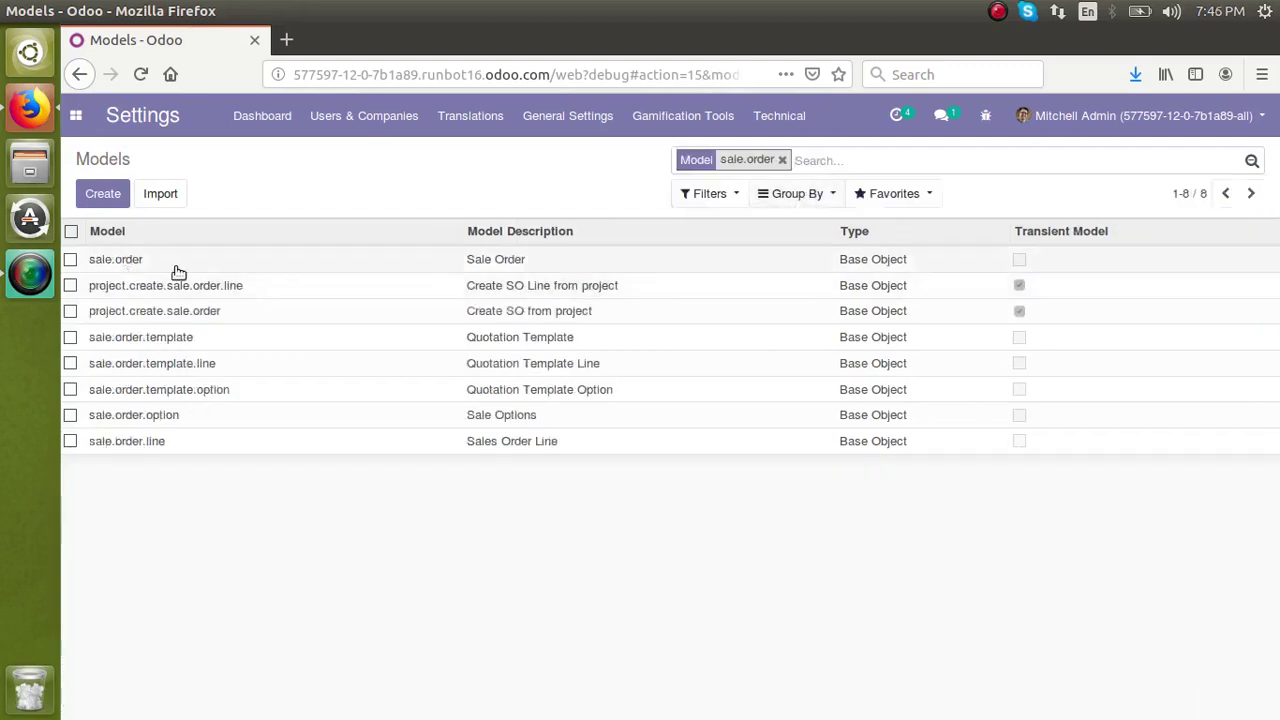
pyautogui.click(176, 267)
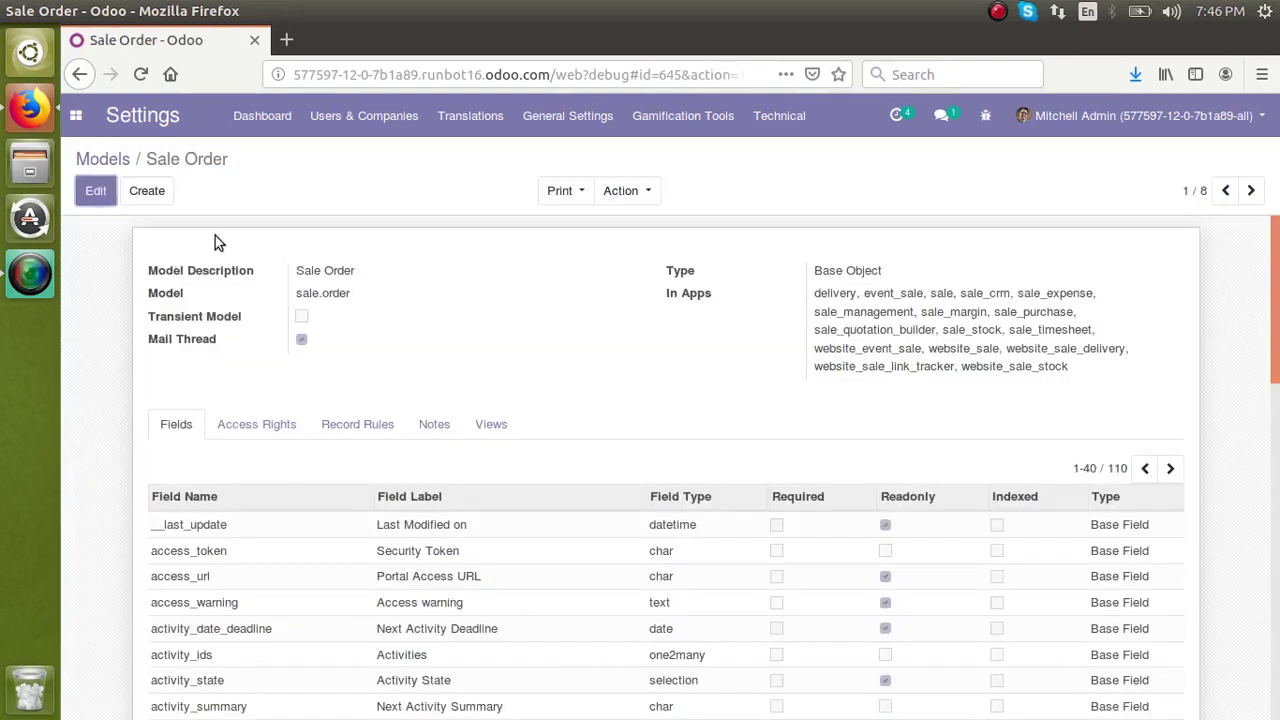
# Edit the model and add a boolean field named x_custom, labelled Custom Field, with the help text "Tick or Untick ?".
pyautogui.click(100, 201)
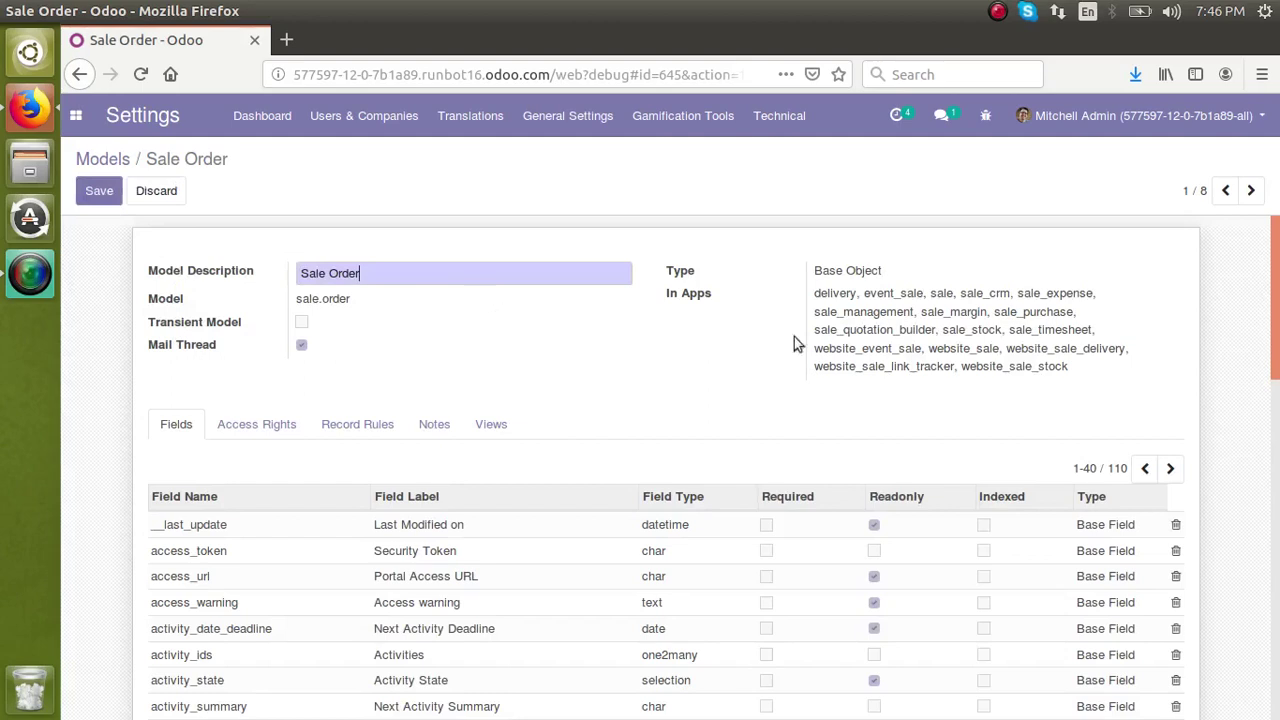
pyautogui.scroll(-1, 516, 403)
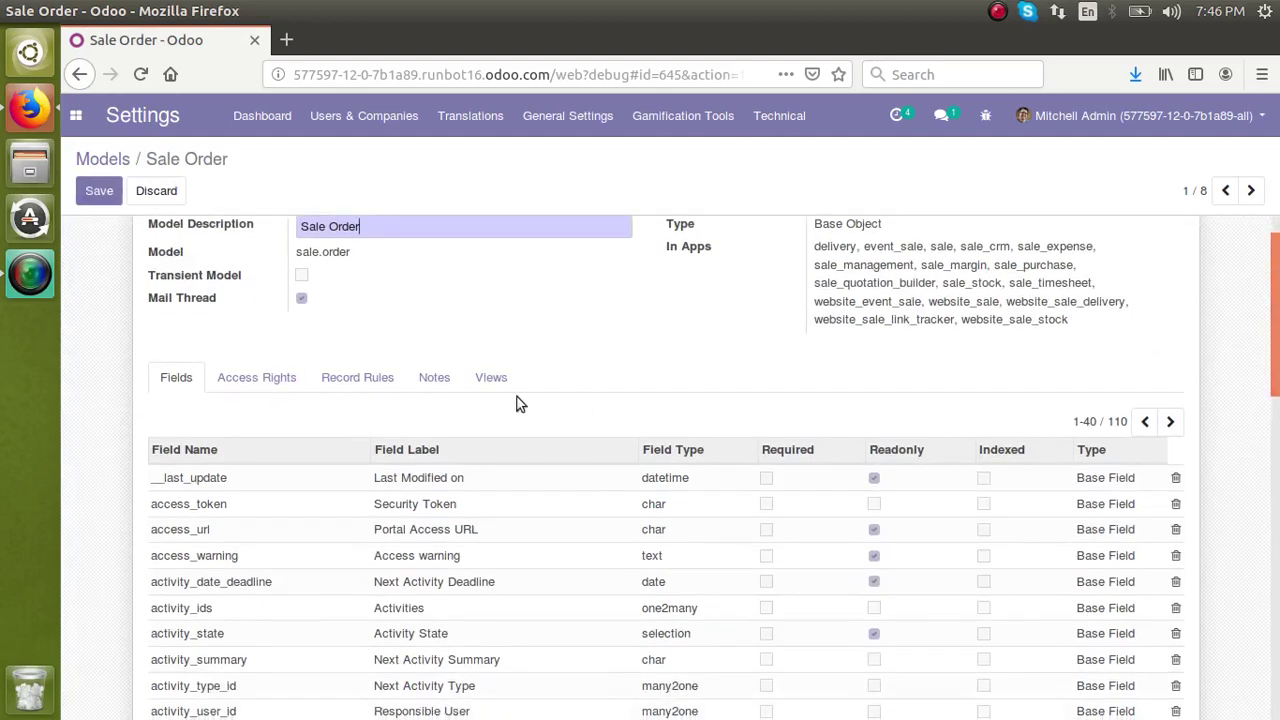
pyautogui.moveTo(1277, 330); pyautogui.dragTo(1277, 690)
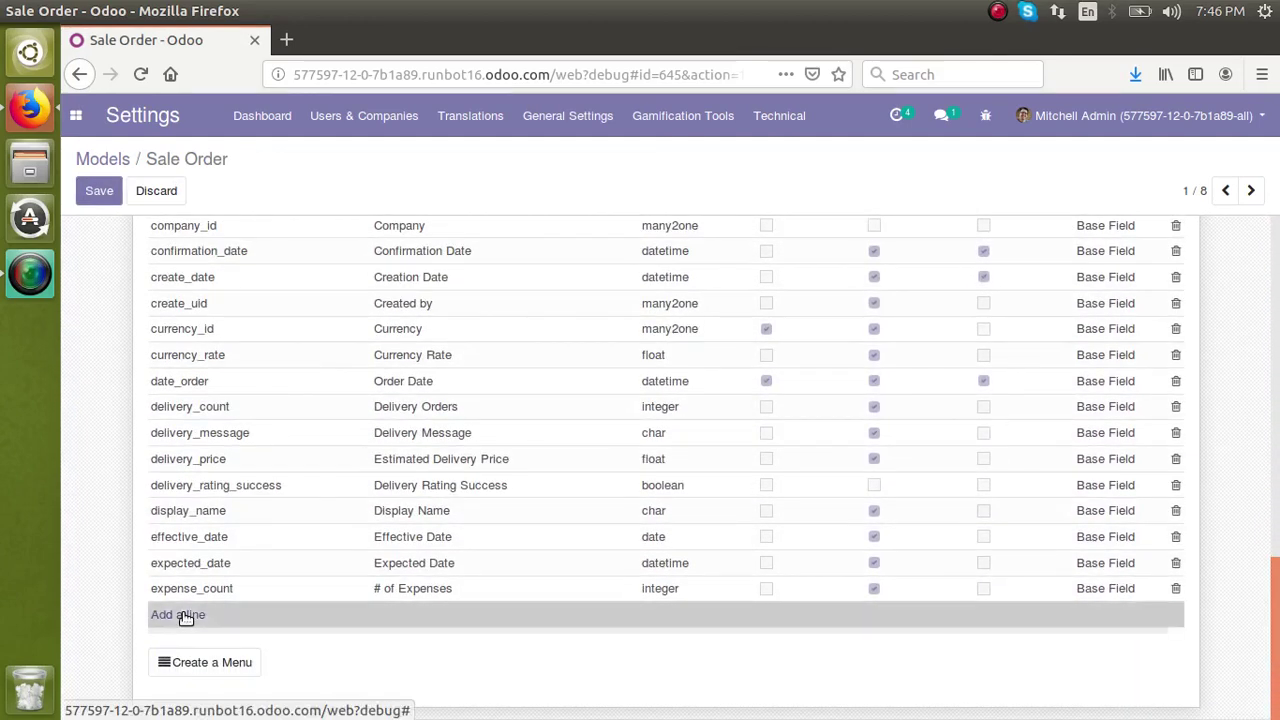
pyautogui.click(184, 615)
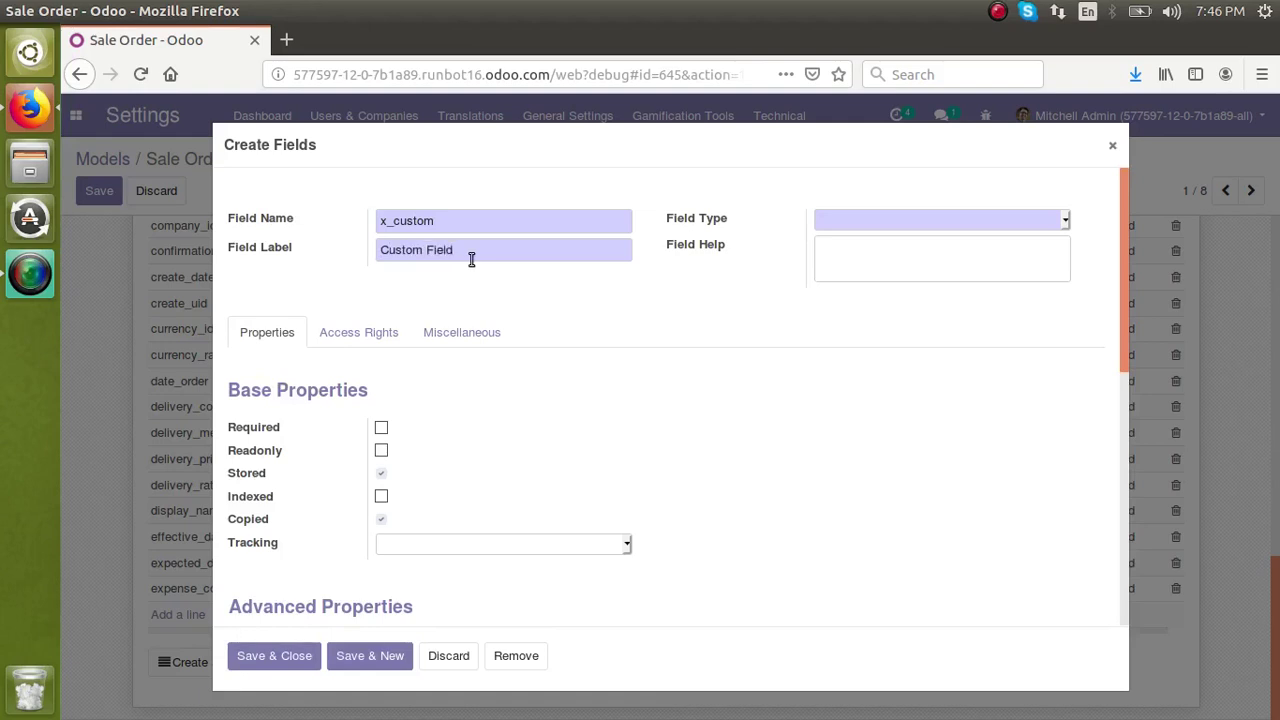
pyautogui.click(858, 223)
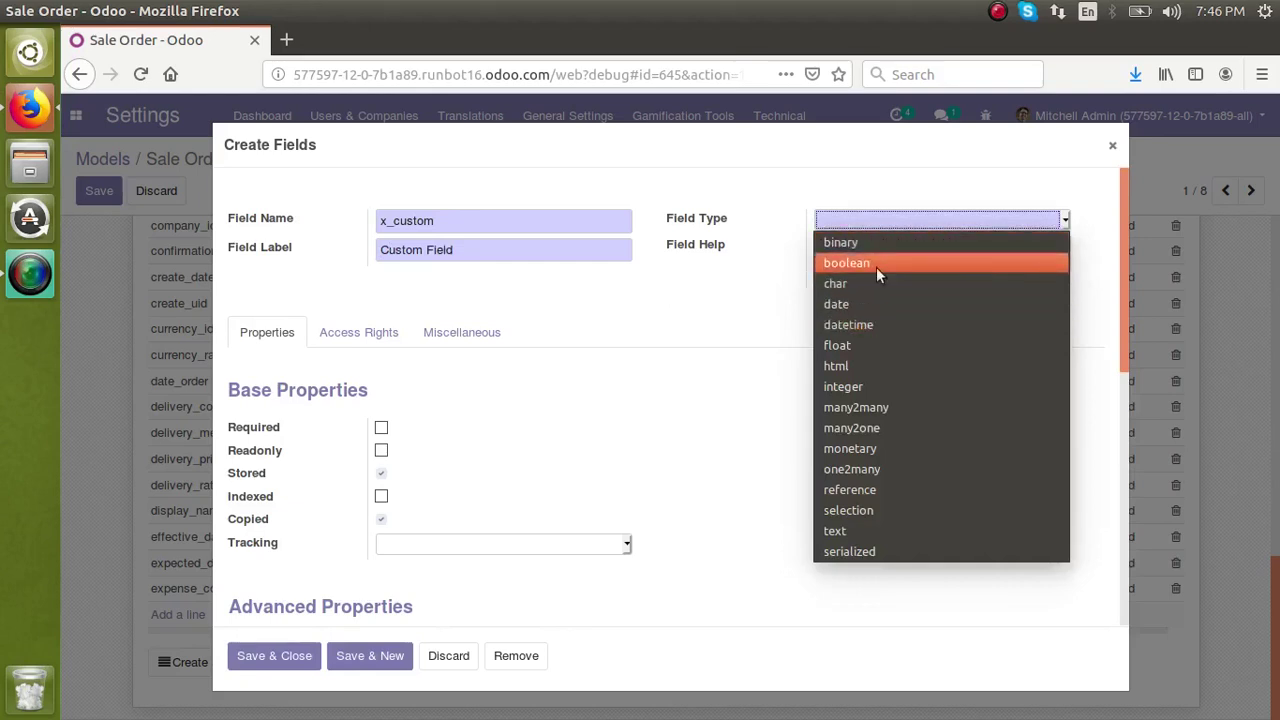
pyautogui.click(876, 265)
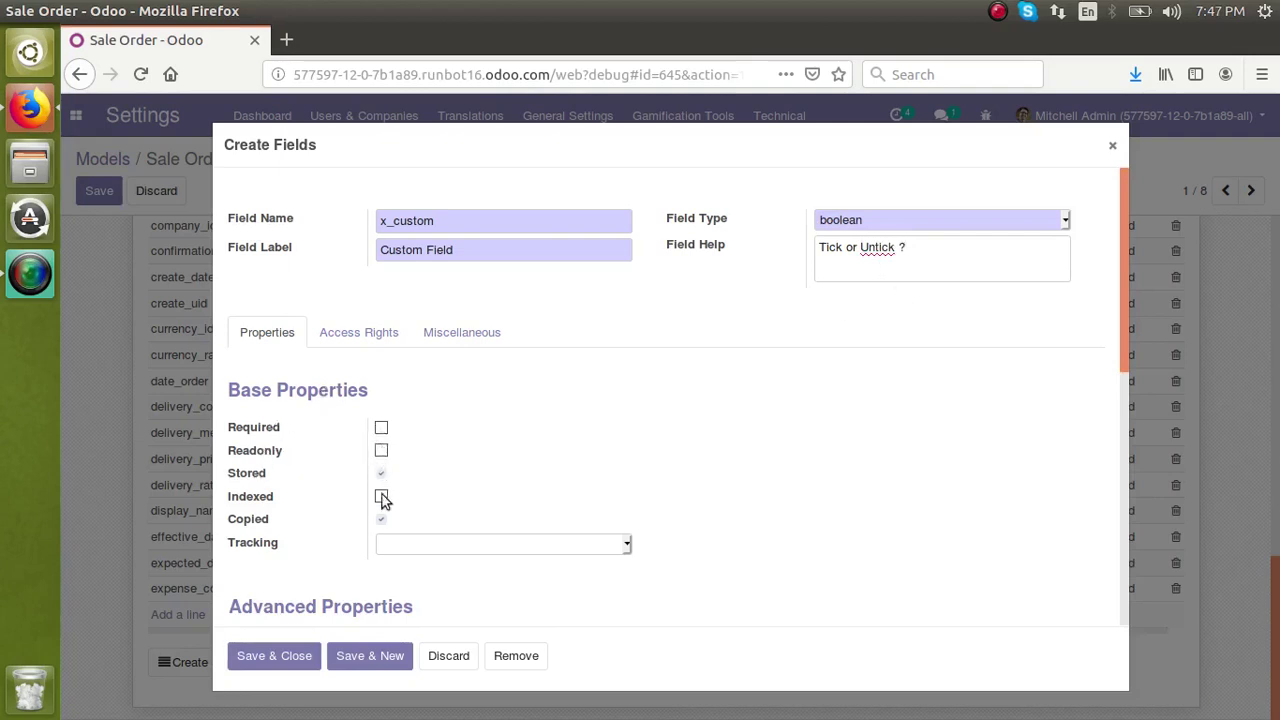
# Review the access rights and properties of the new x_custom field, and save the field and the Sale Order model.
pyautogui.click(363, 344)
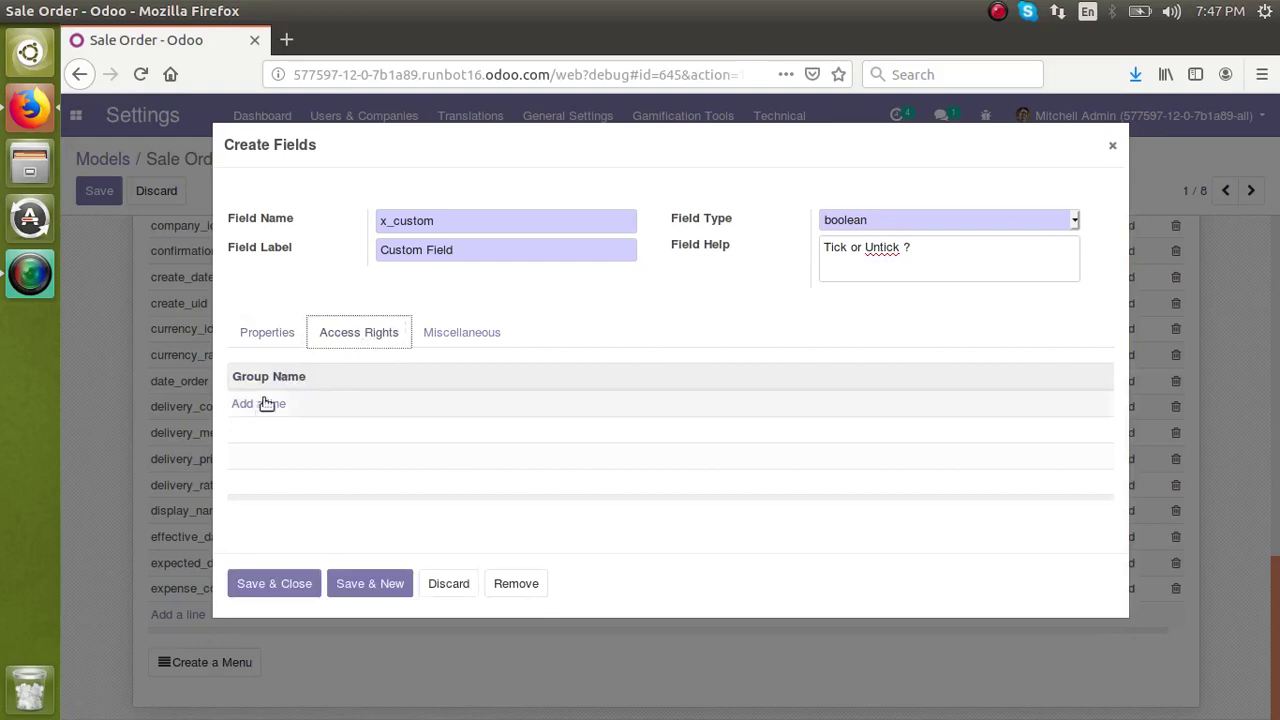
pyautogui.click(256, 334)
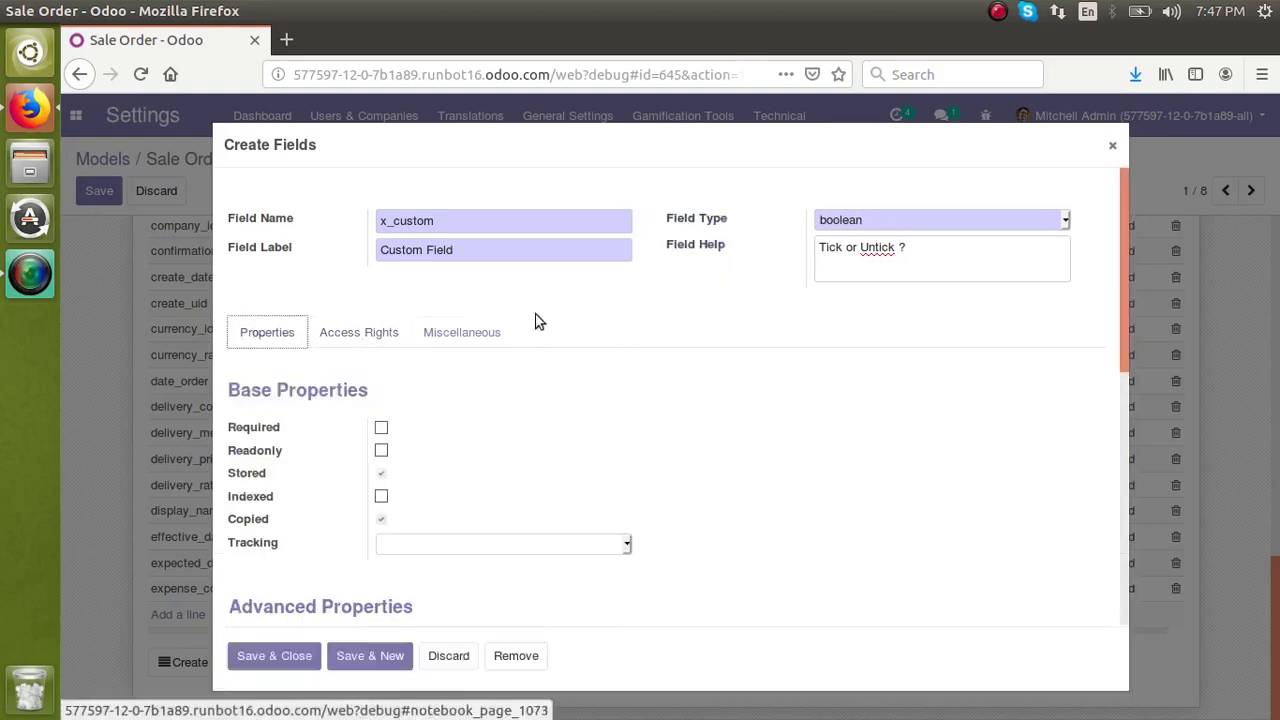
pyautogui.doubleClick(390, 223)
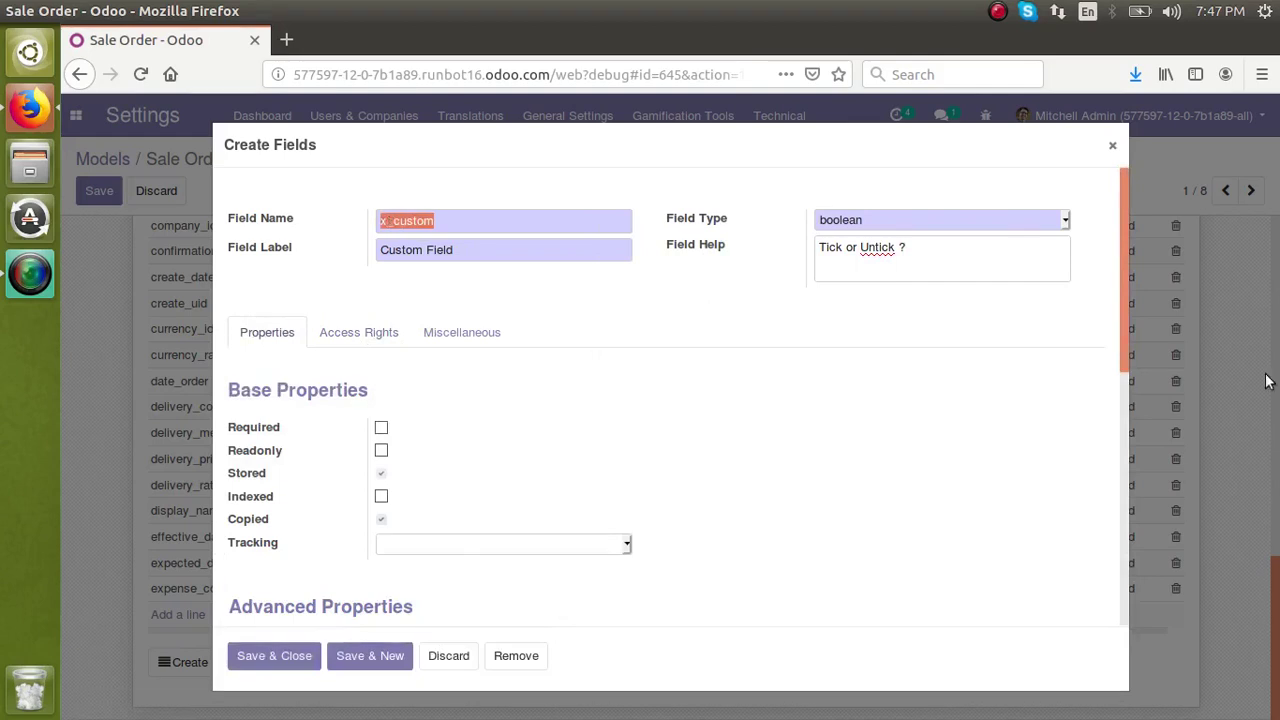
pyautogui.moveTo(1124, 331); pyautogui.dragTo(1134, 570)
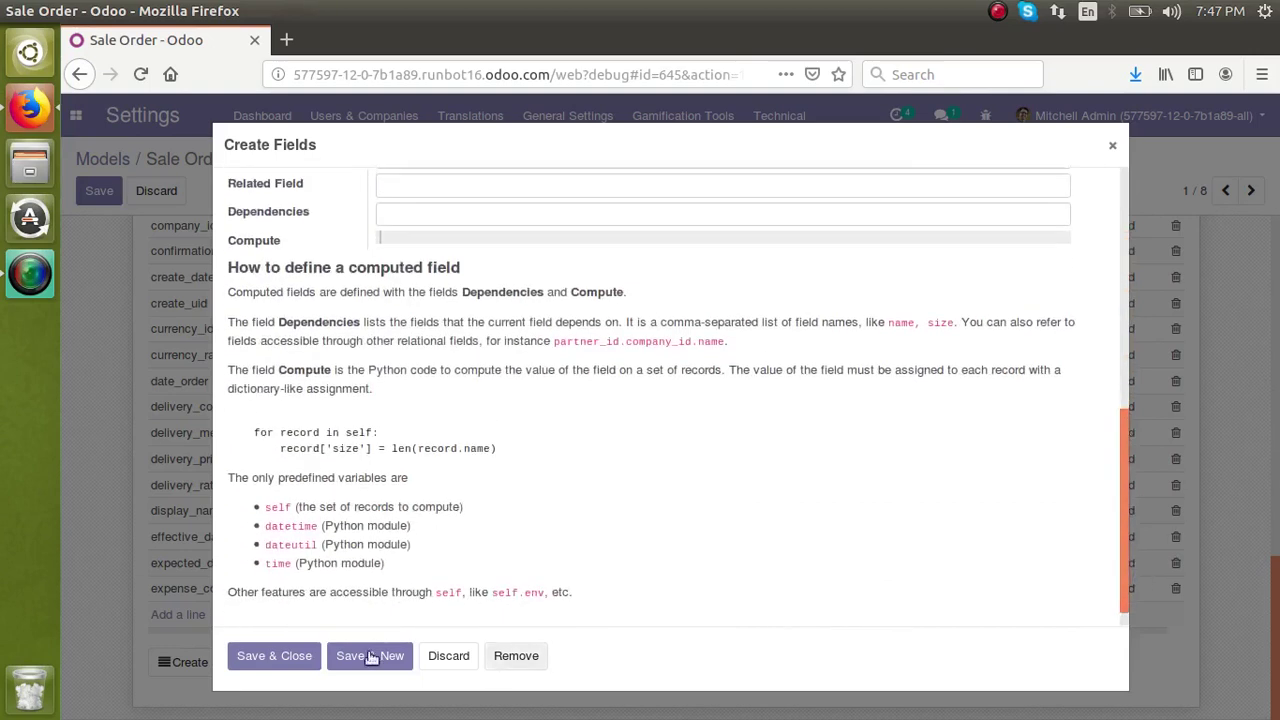
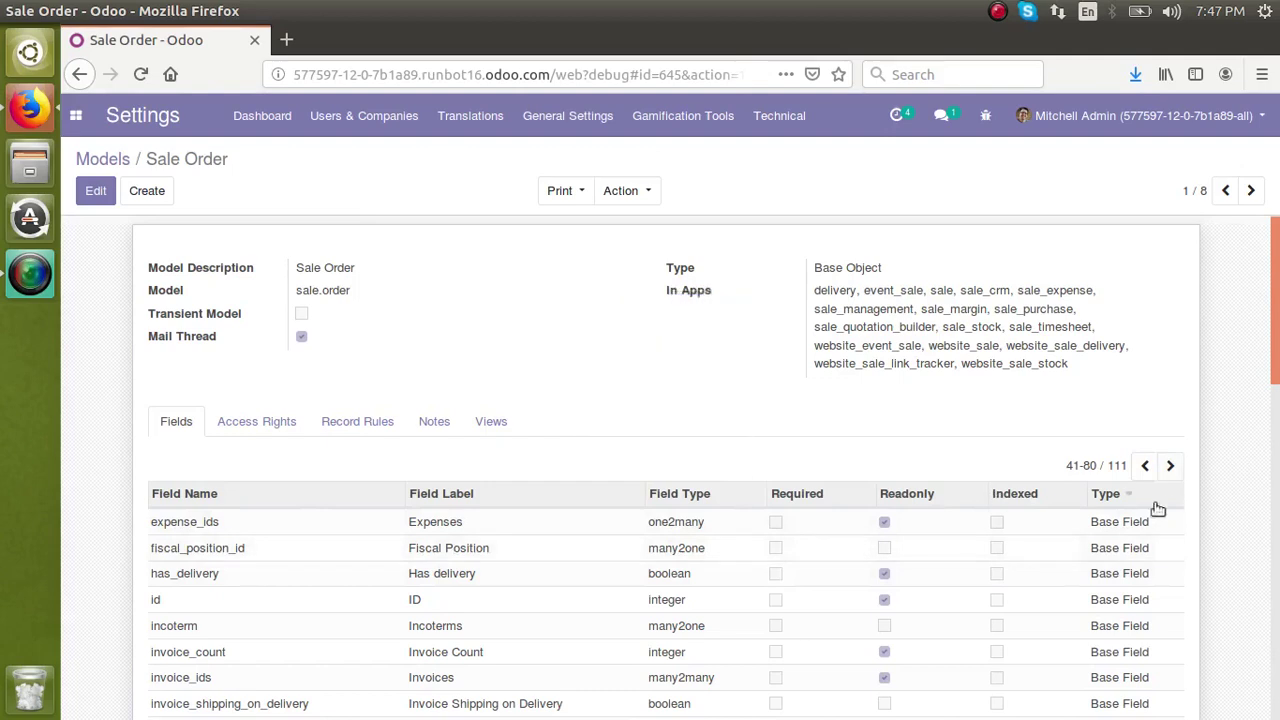
# Look for the x_custom field on the last page of the Sale Order model's field list.
pyautogui.click(1169, 466)
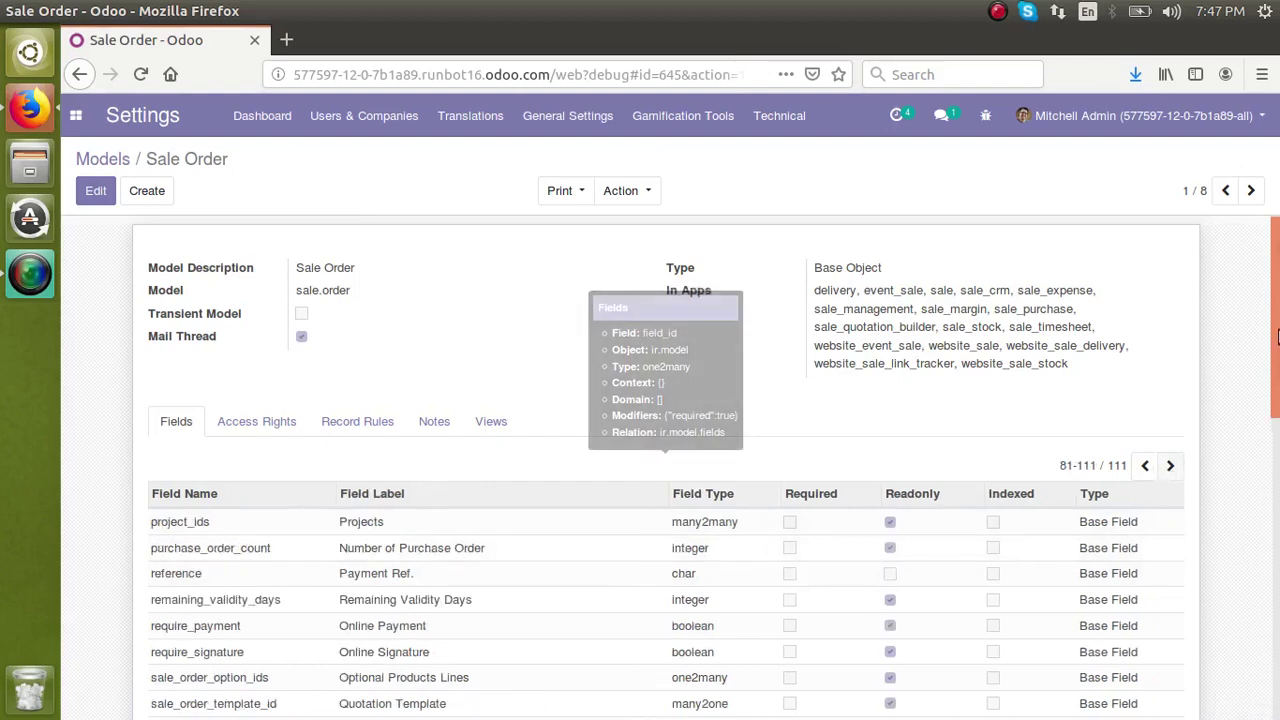
pyautogui.scroll(-10, 1277, 700)
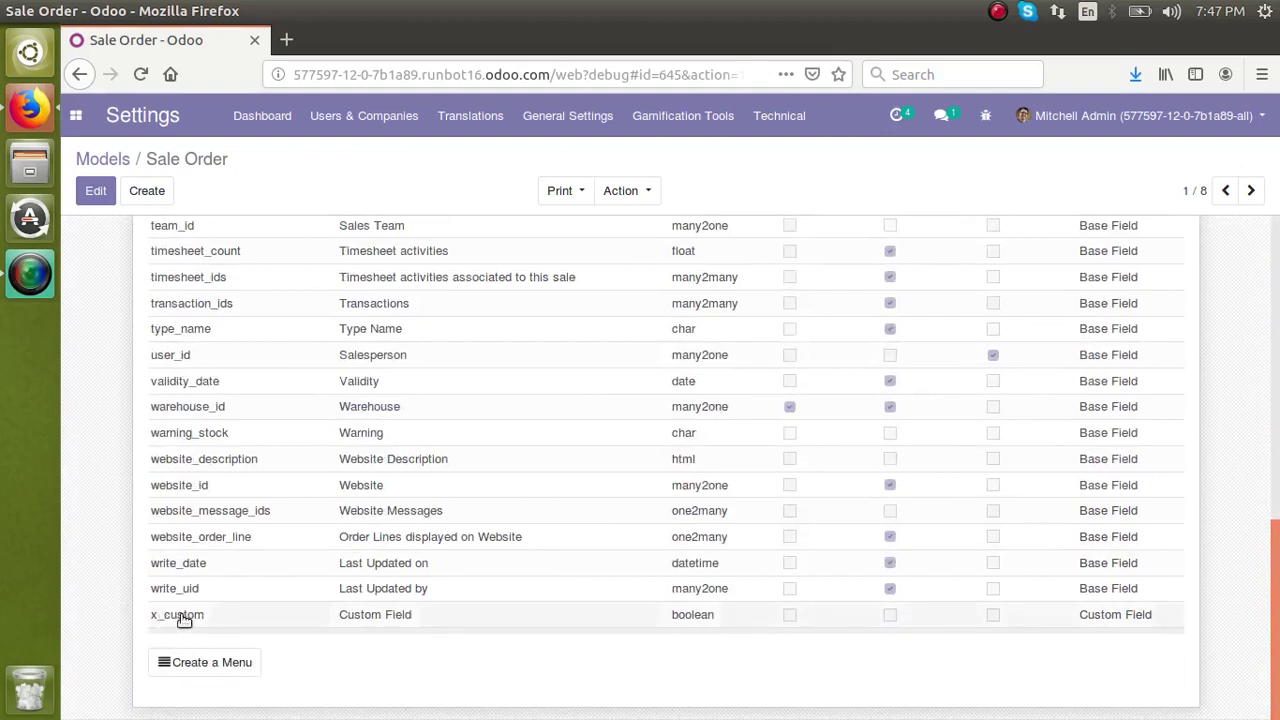
# Switch to the Sales application and open the Ready Mat sales order with a total of $58,863.40.
pyautogui.click(78, 118)
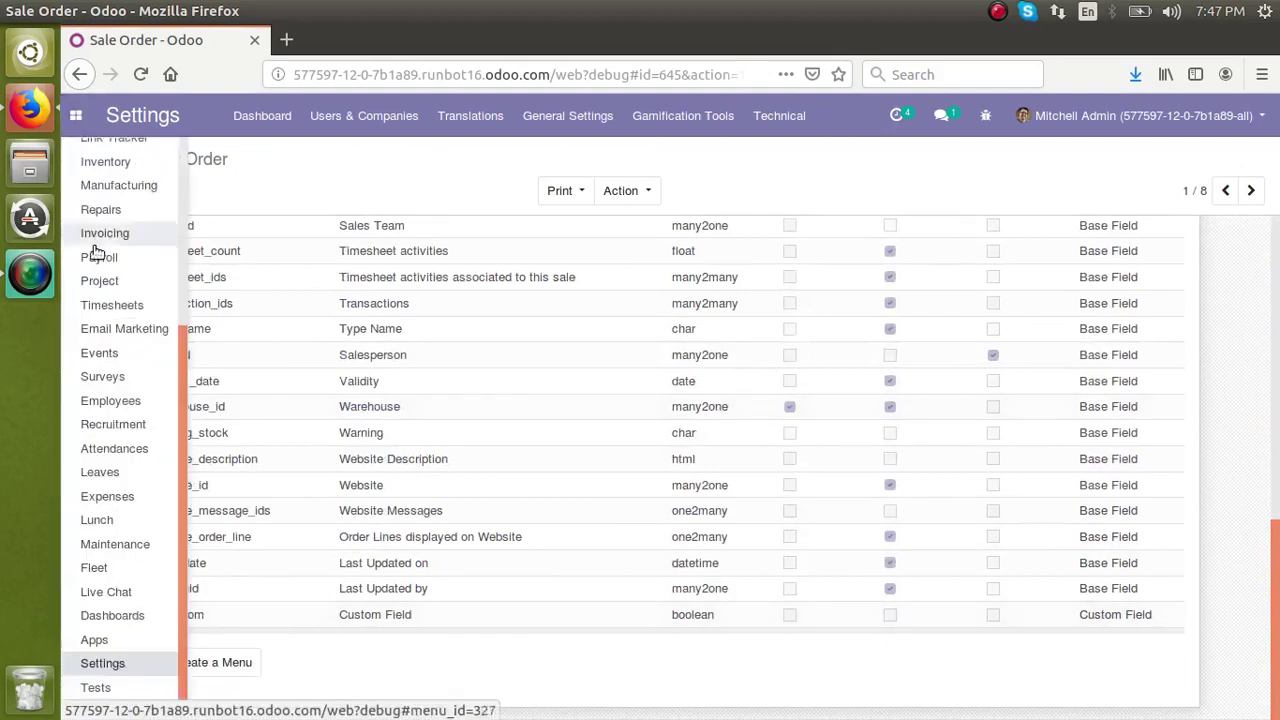
pyautogui.scroll(1, 181, 397)
pyautogui.scroll(4, 190, 320)
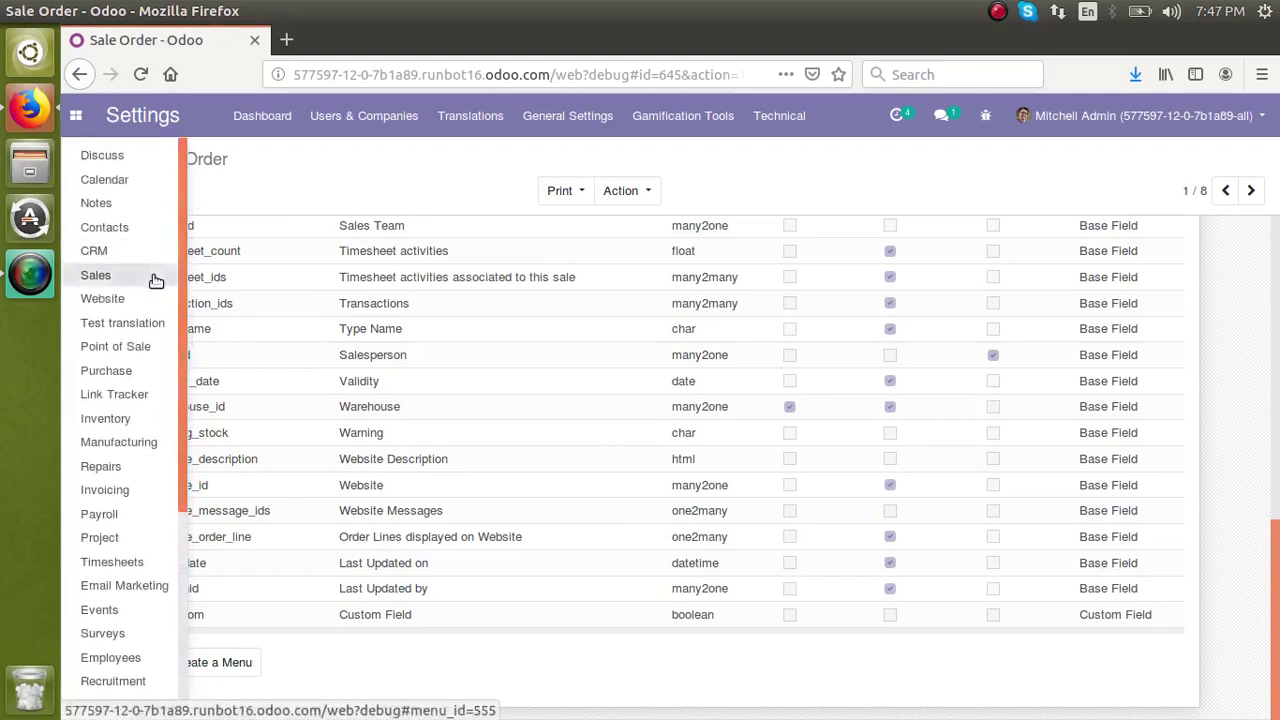
pyautogui.click(154, 278)
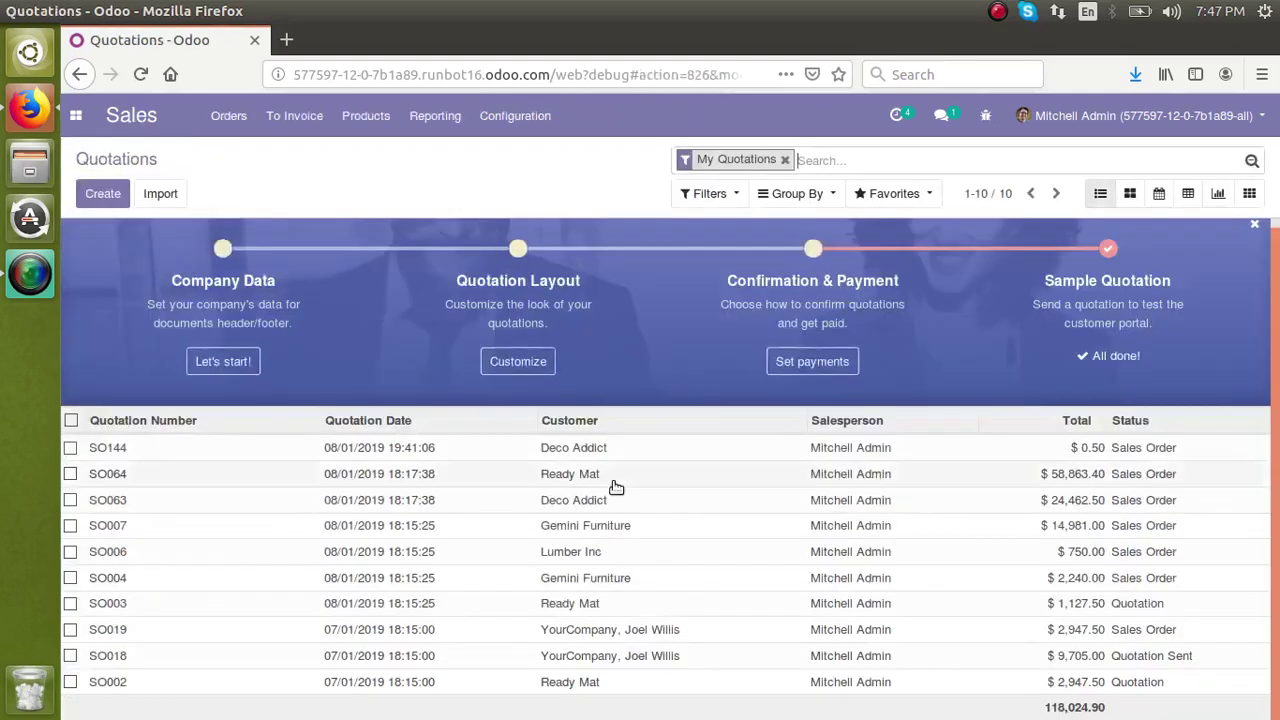
pyautogui.click(615, 488)
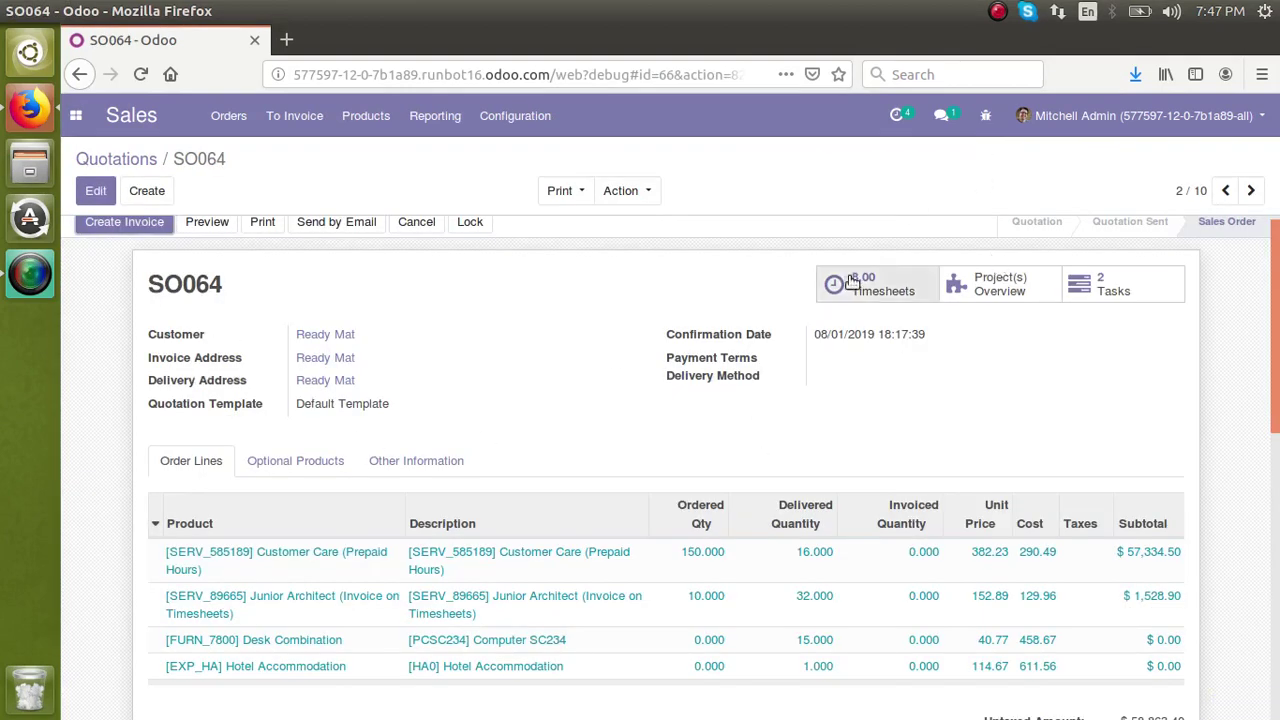
# Open the form view definition of the sales order and locate the payment_term_id field in its architecture.
pyautogui.click(985, 117)
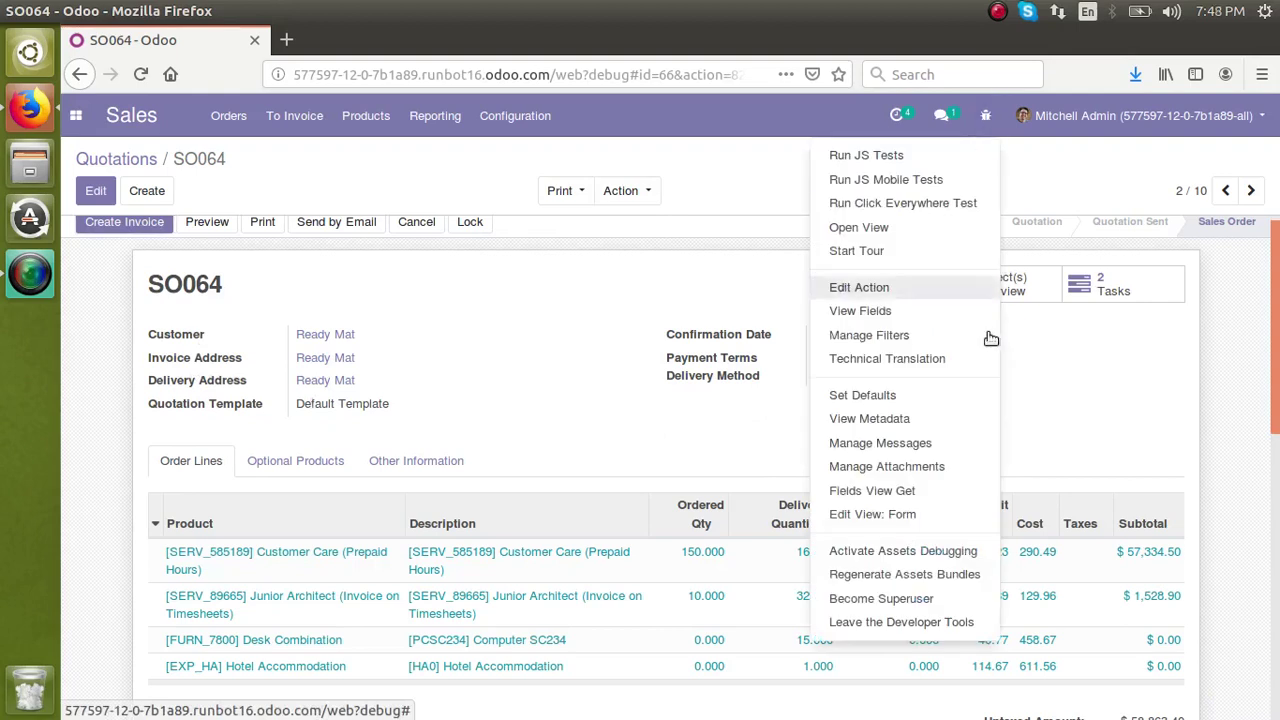
pyautogui.click(937, 518)
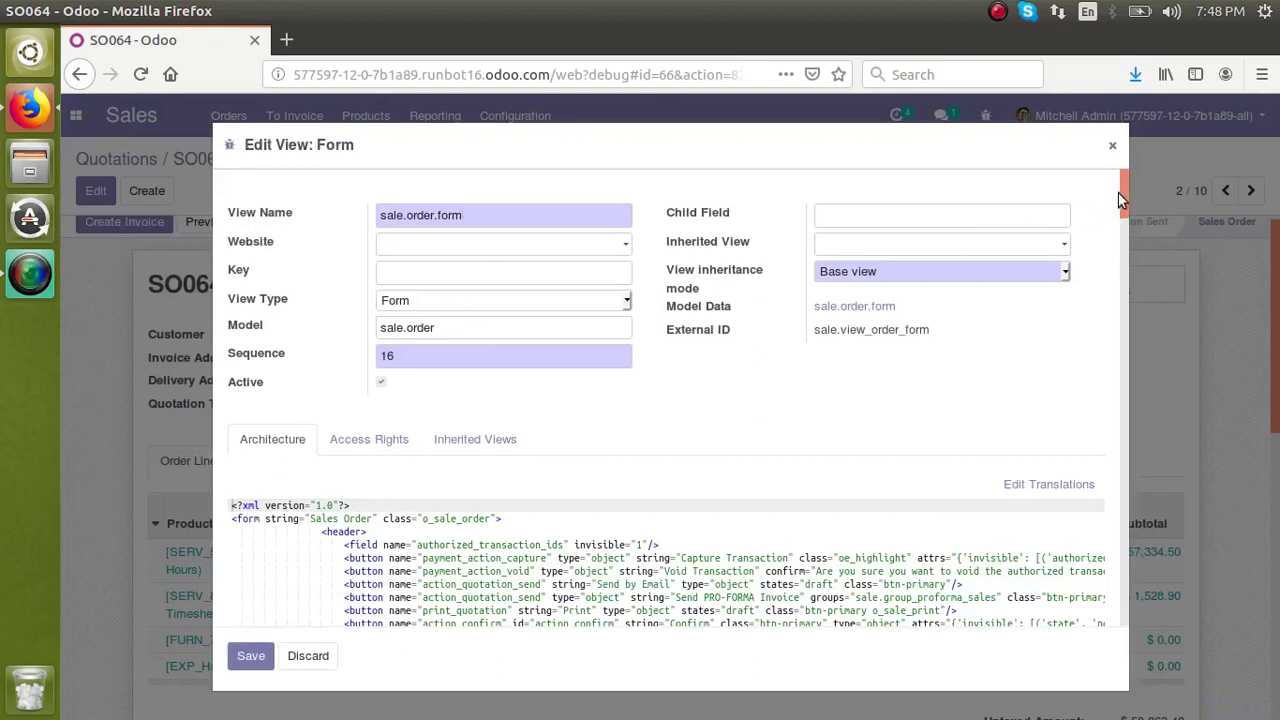
pyautogui.moveTo(1121, 193); pyautogui.dragTo(1124, 222)
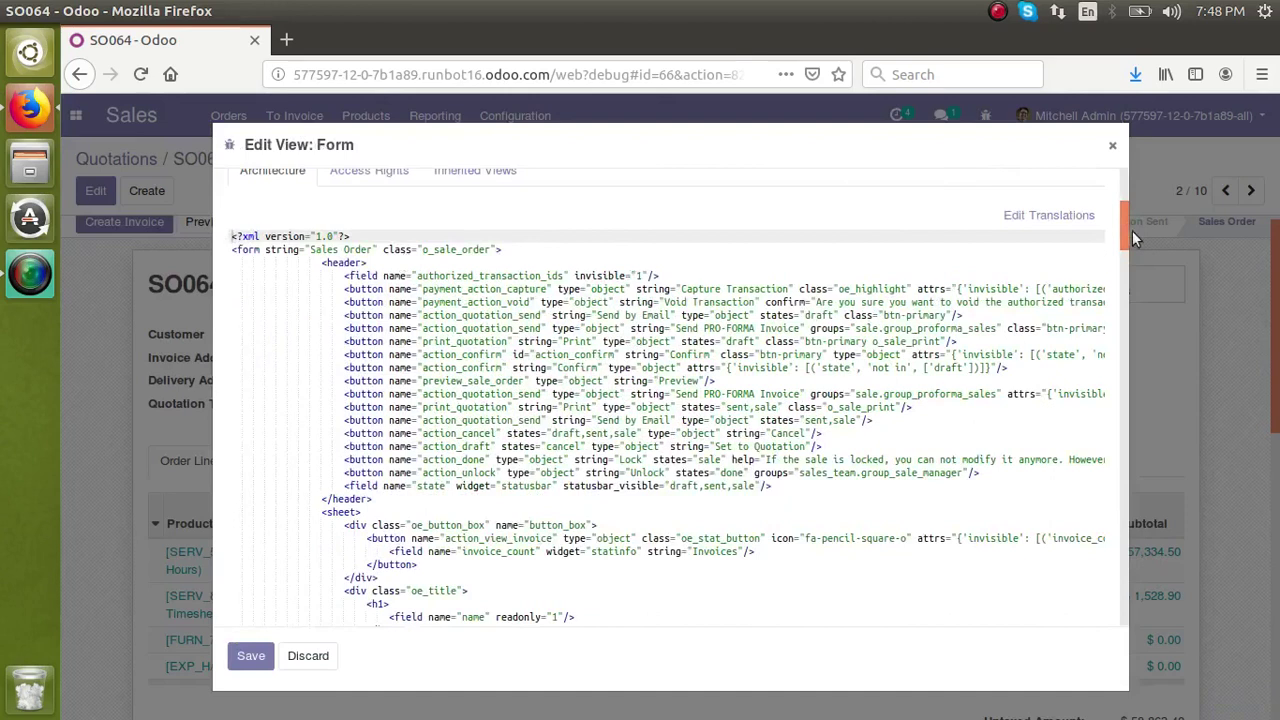
pyautogui.moveTo(1128, 228); pyautogui.dragTo(1122, 286)
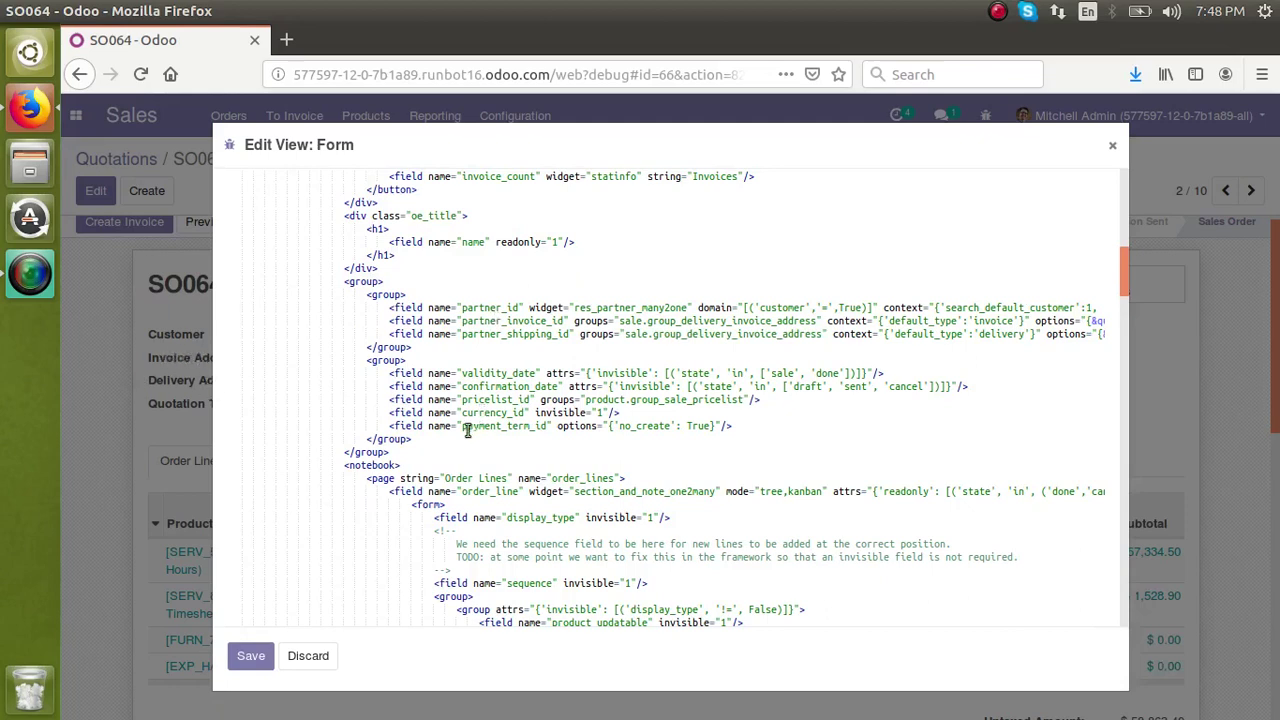
# Add the line <field name="x_custom"/> directly below the payment_term_id field in the architecture and save the view.
pyautogui.click(745, 424)
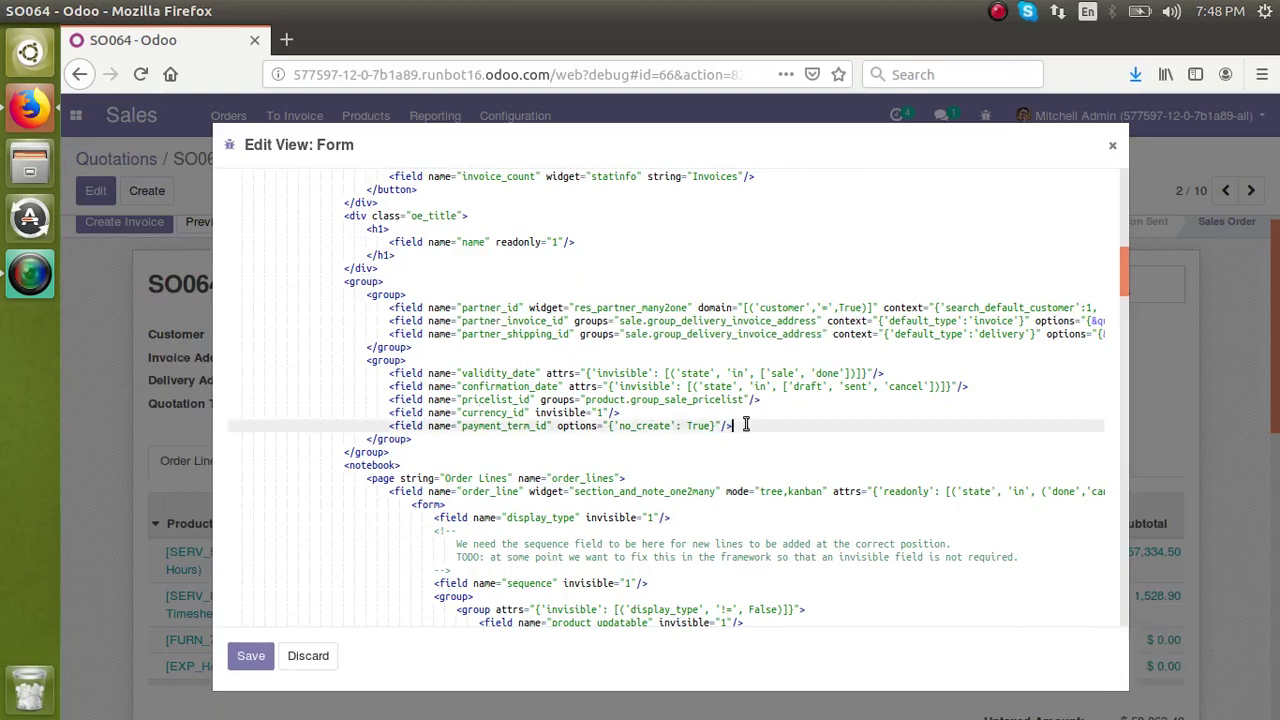
pyautogui.press('Return')
pyautogui.write('<field ban')
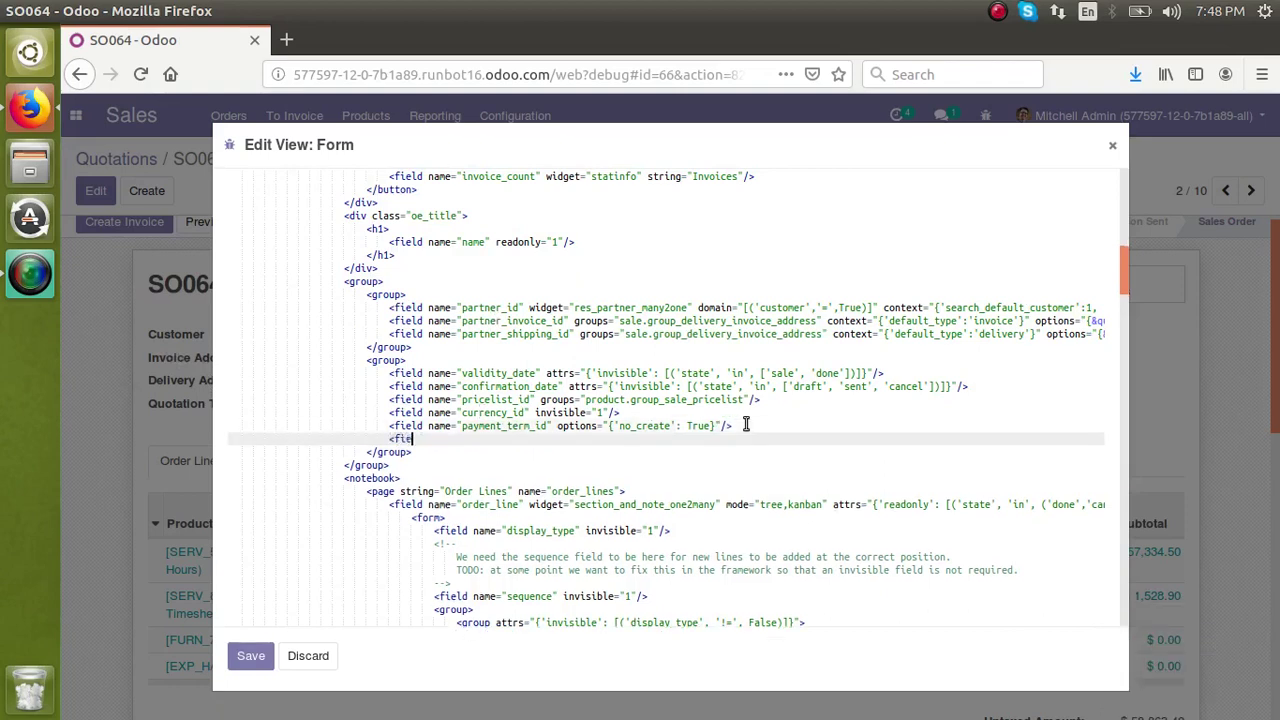
pyautogui.press('BackSpace')
pyautogui.press('BackSpace')
pyautogui.press('BackSpace')
pyautogui.write('name="x_custom"/>')
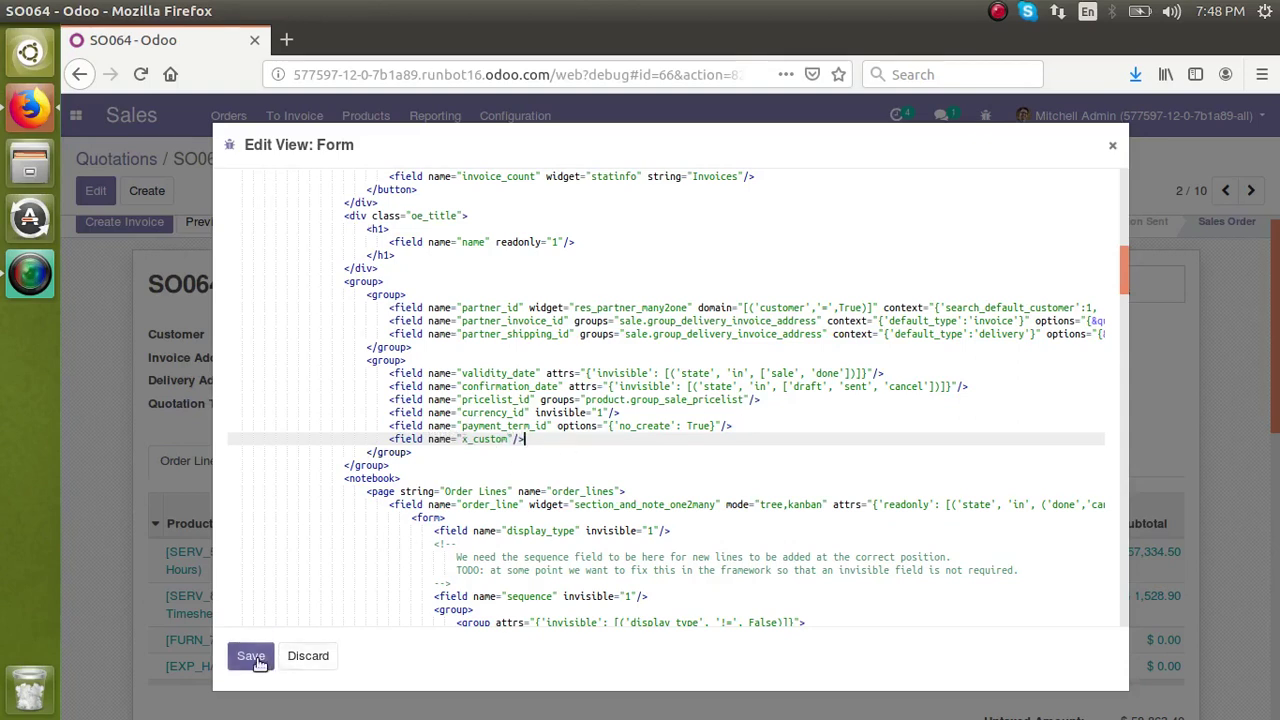
pyautogui.click(255, 658)
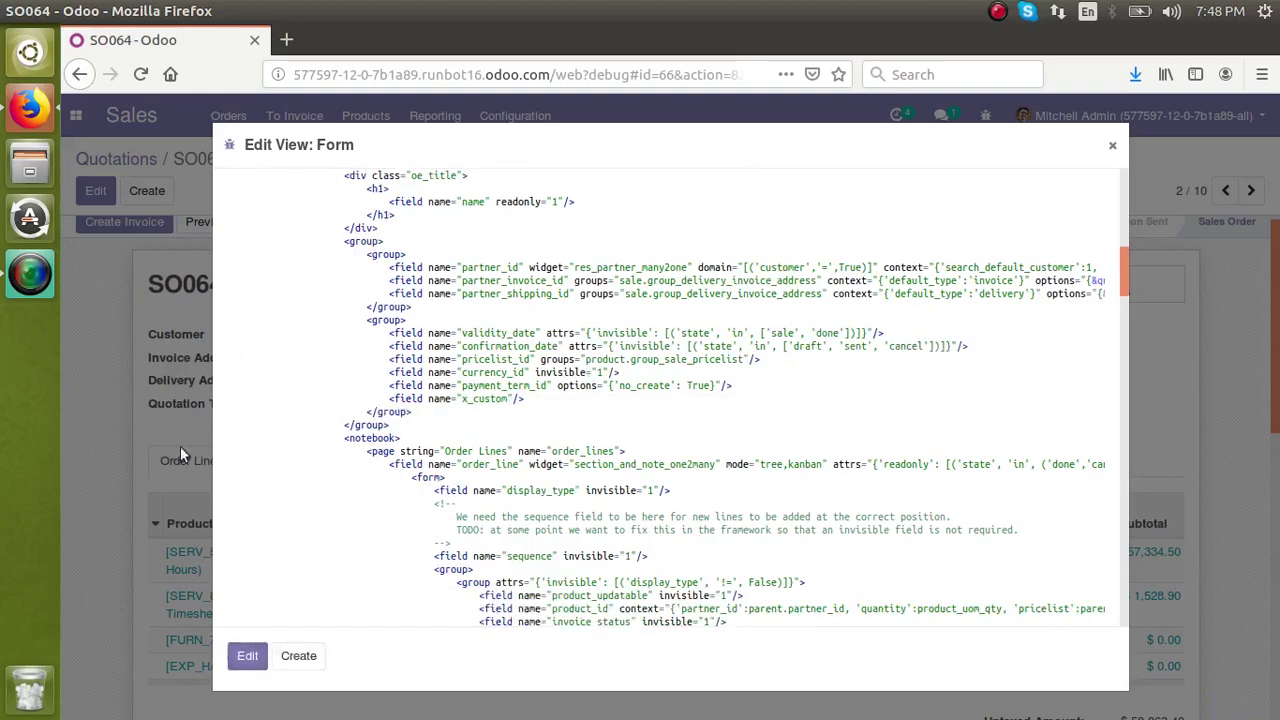
# Close the form view definition and reload the sales order page to apply the view change.
pyautogui.click(1114, 146)
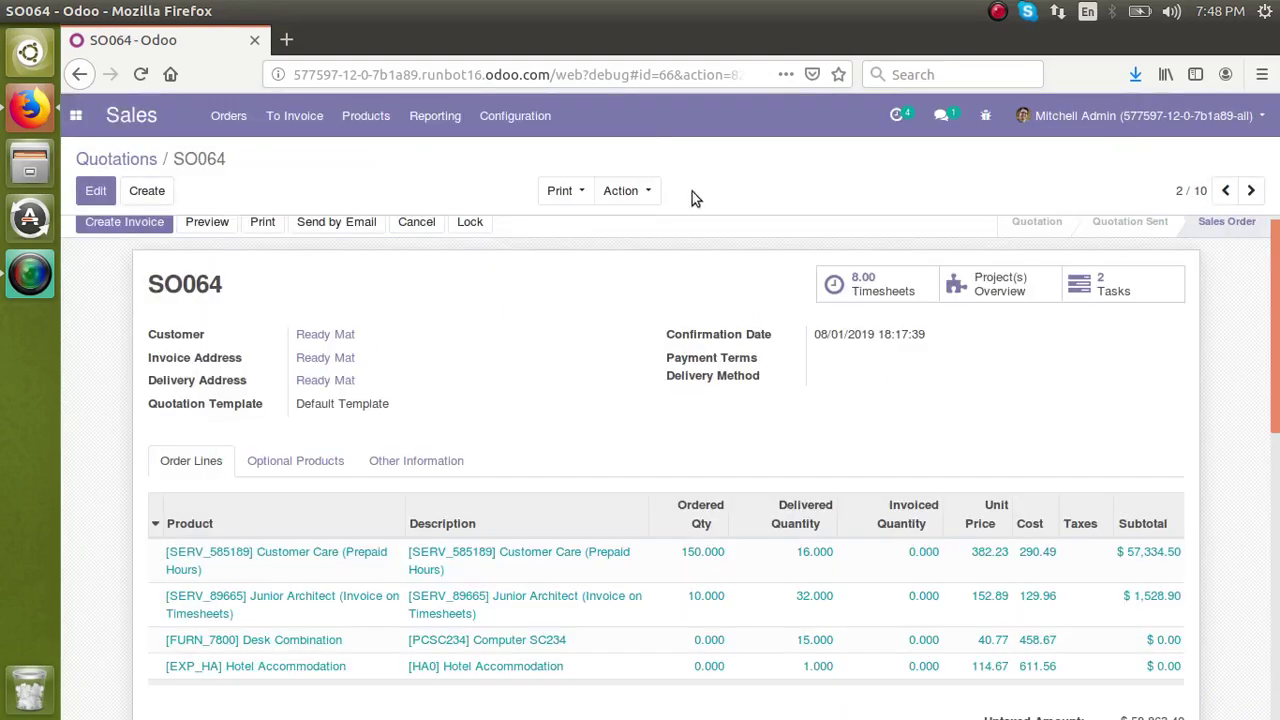
pyautogui.click(137, 85)
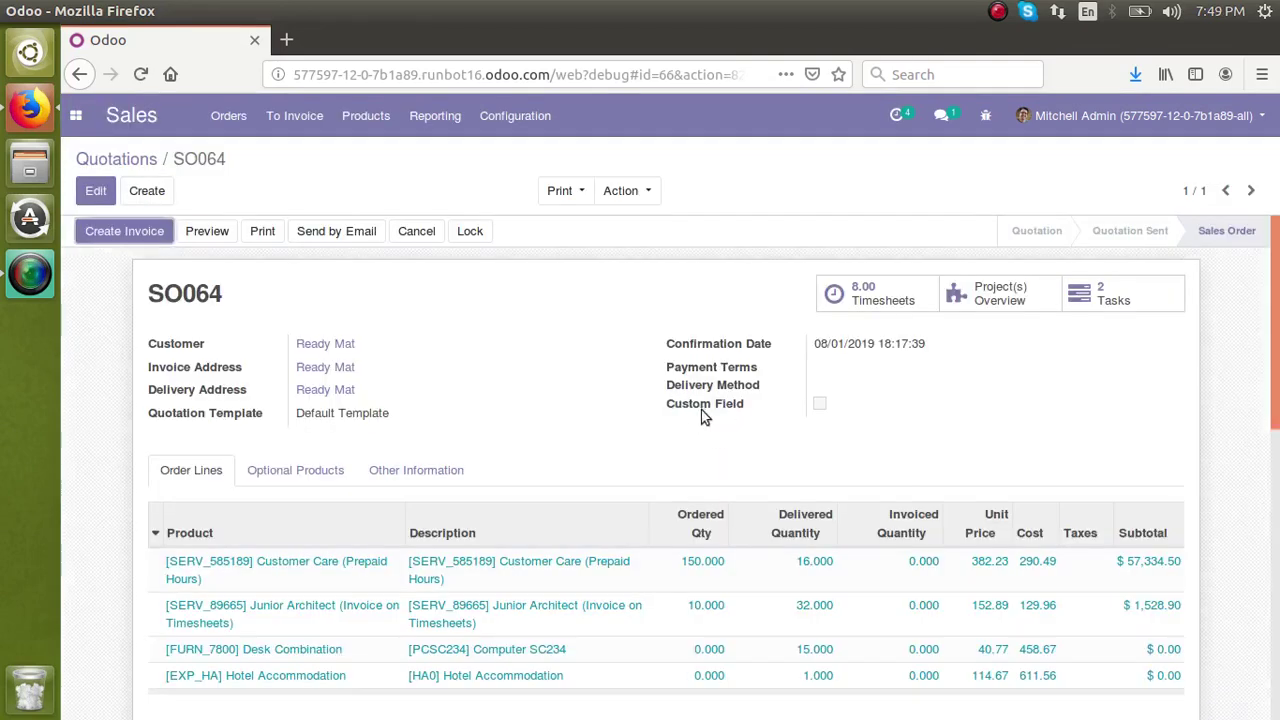
# Start a new quotation to check its Custom Field checkbox, and discard it to return to the quotations list.
pyautogui.click(147, 190)
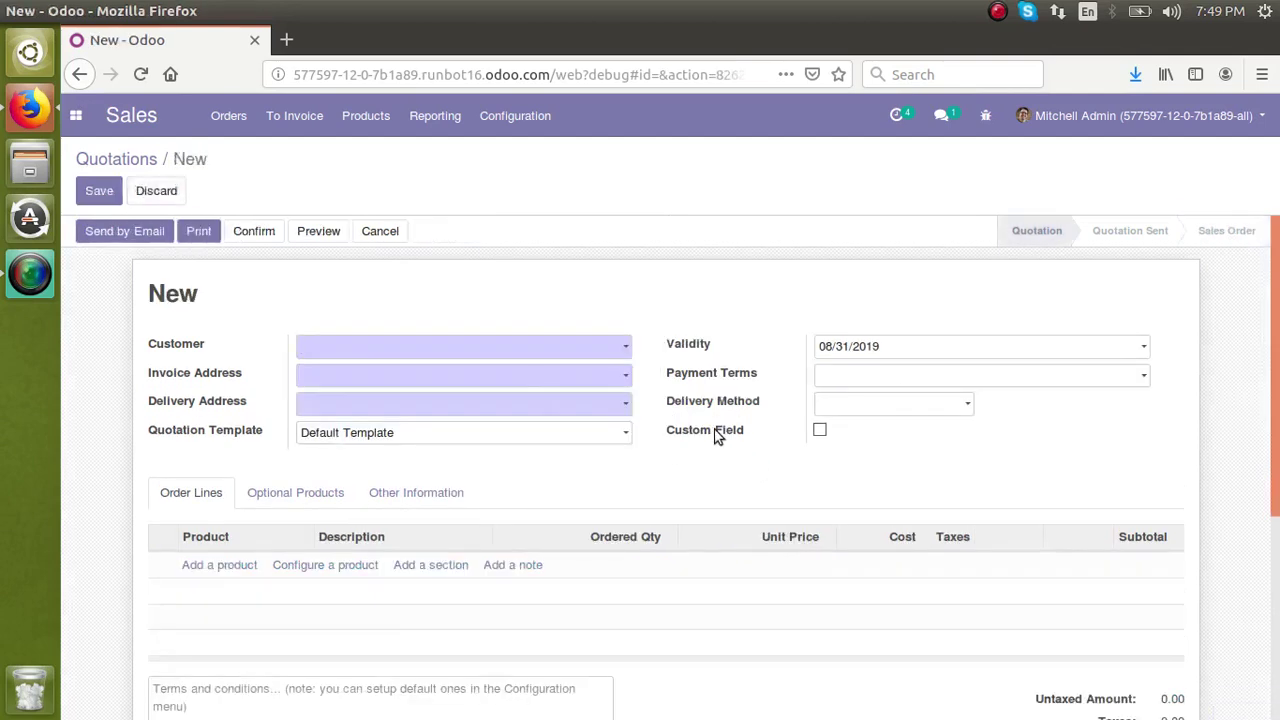
pyautogui.moveTo(716, 437)
pyautogui.moveTo(1277, 463); pyautogui.dragTo(1203, 434)
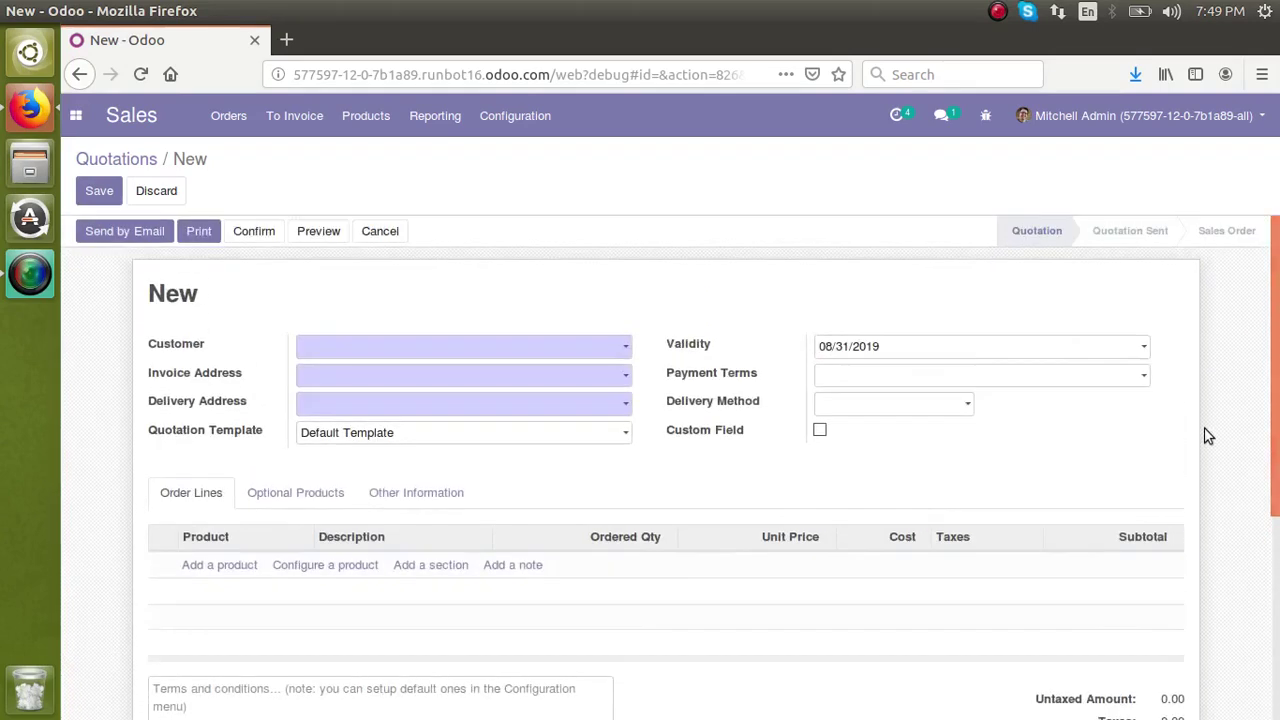
pyautogui.click(138, 159)
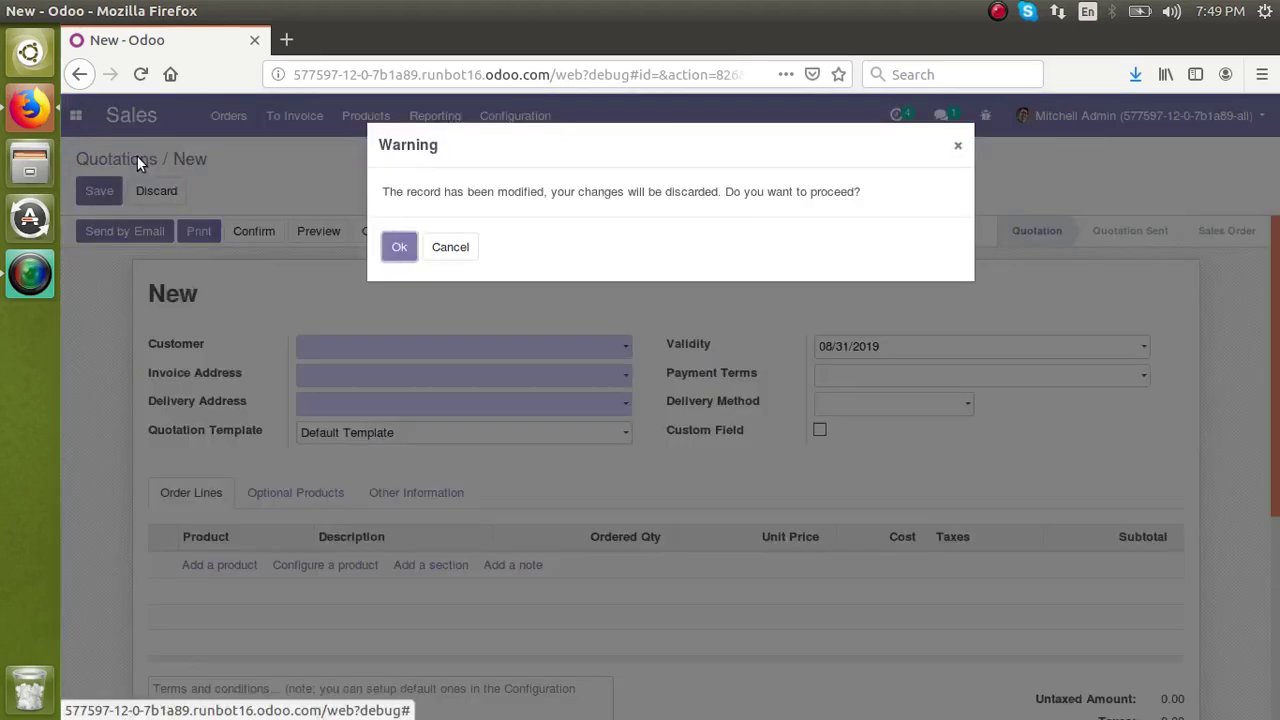
pyautogui.click(397, 256)
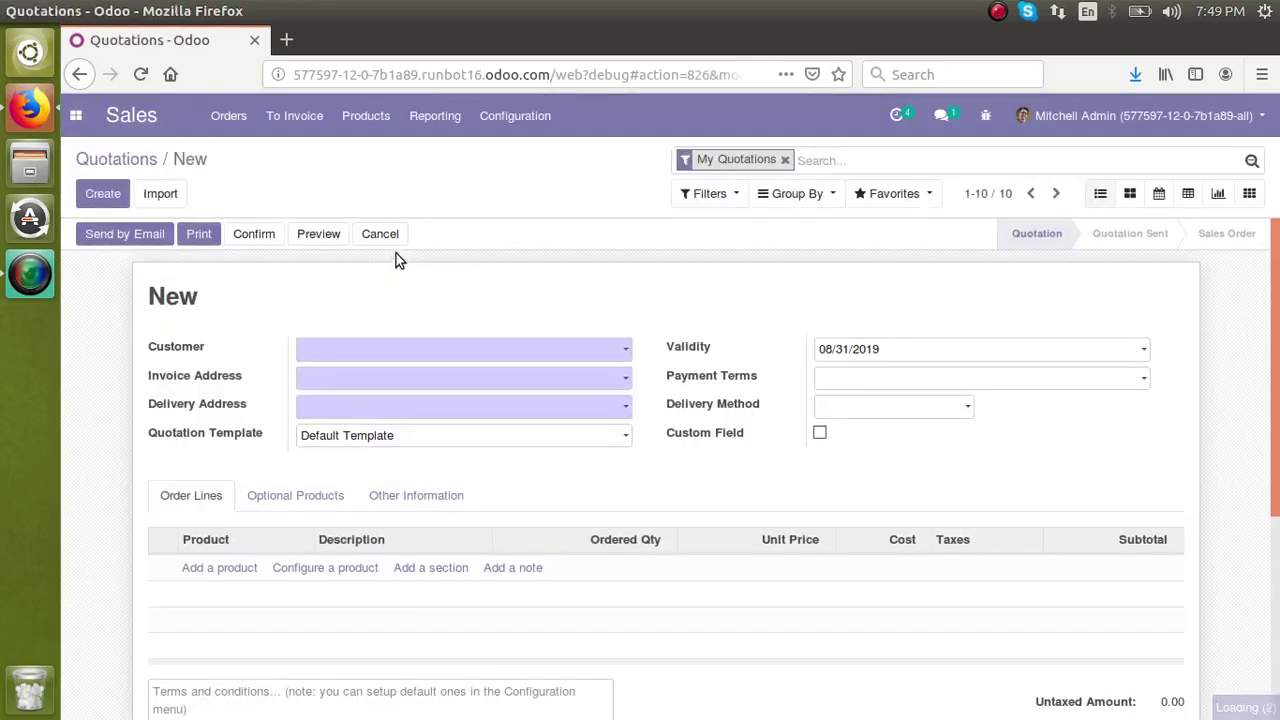